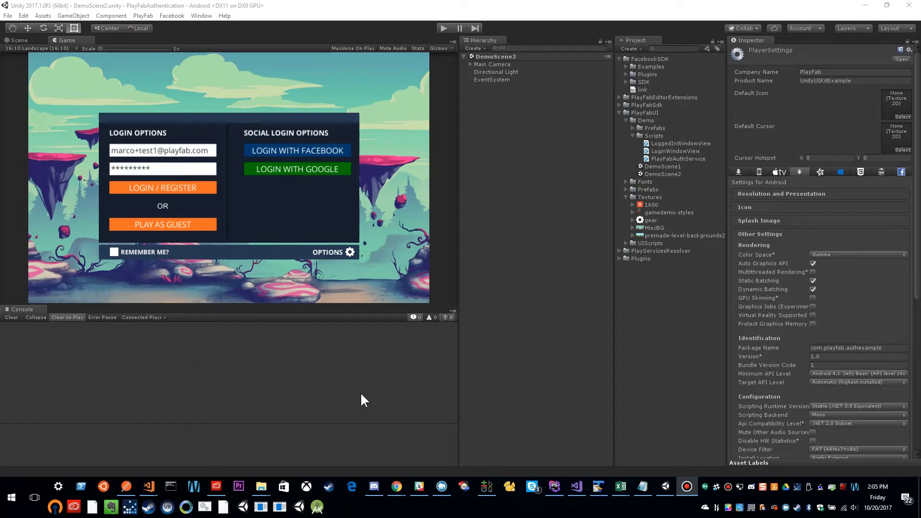
Bring up Google Play Console and open the PlayFab Authentication Sample app from All applications.
mouse_move(397, 489)
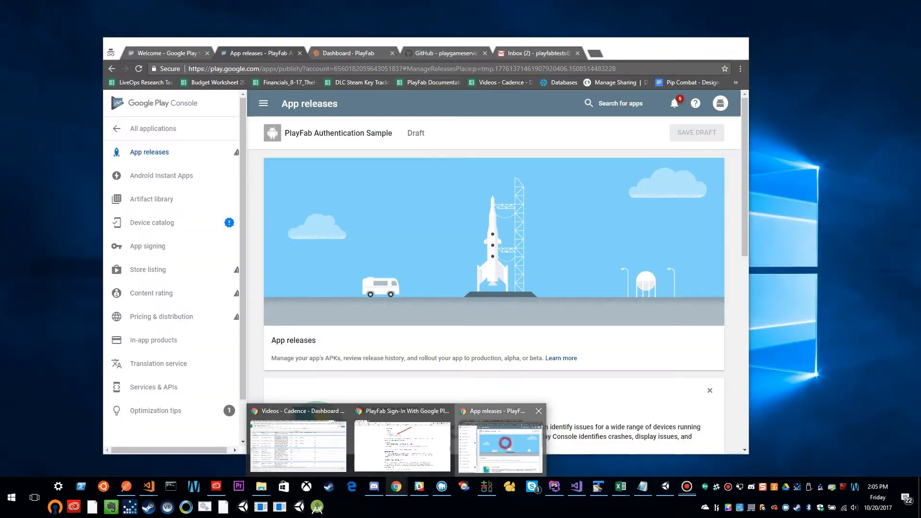
left_click(505, 442)
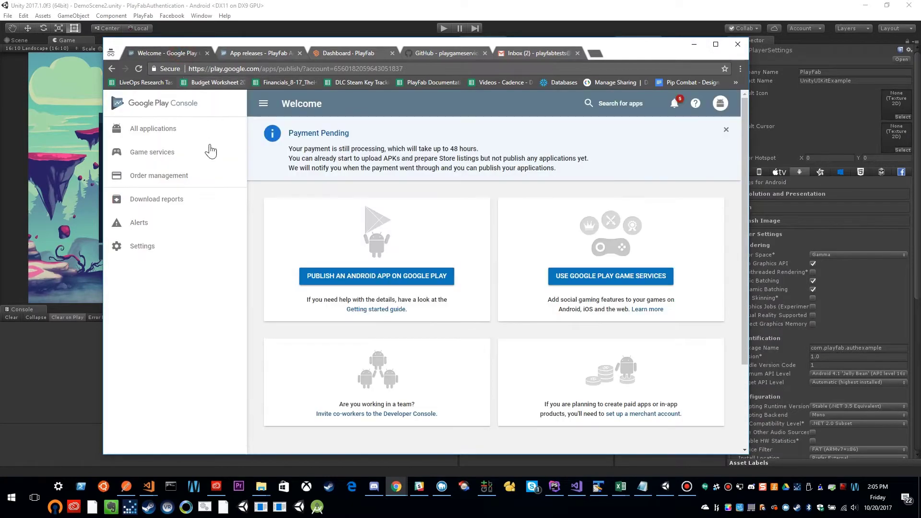
left_click(153, 132)
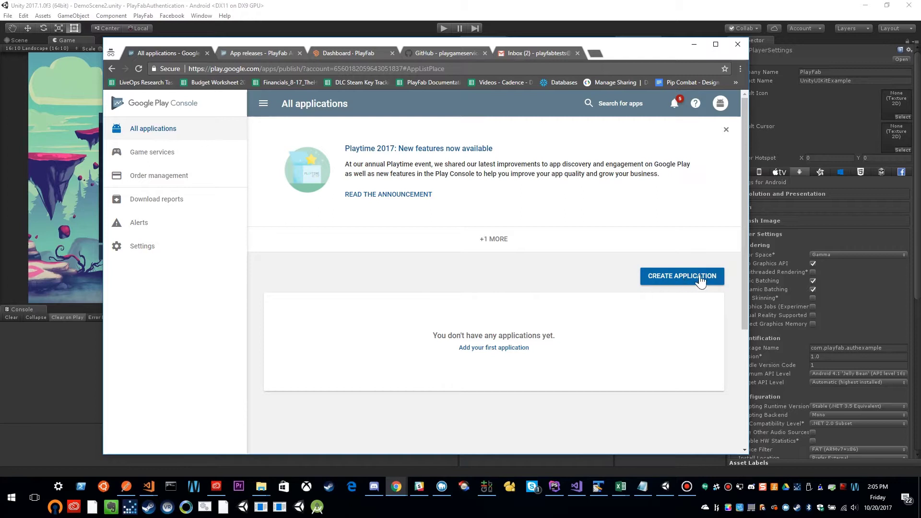
left_click(254, 54)
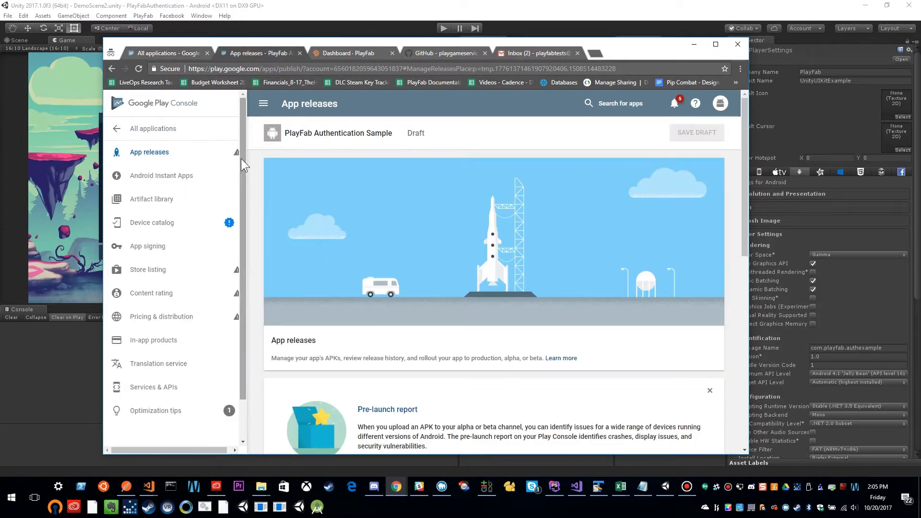
left_click(151, 128)
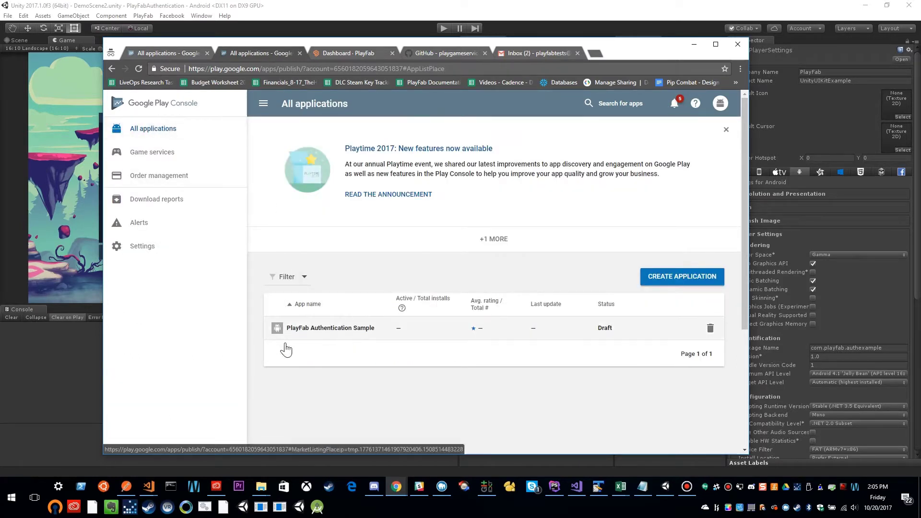
left_click(337, 330)
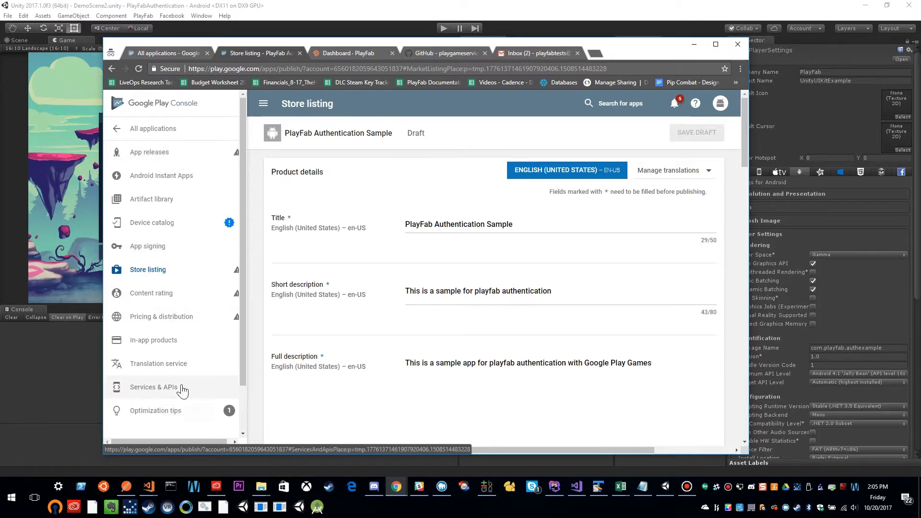
Enable Google Play game services under Services & APIs and accept all the terms.
left_click(175, 390)
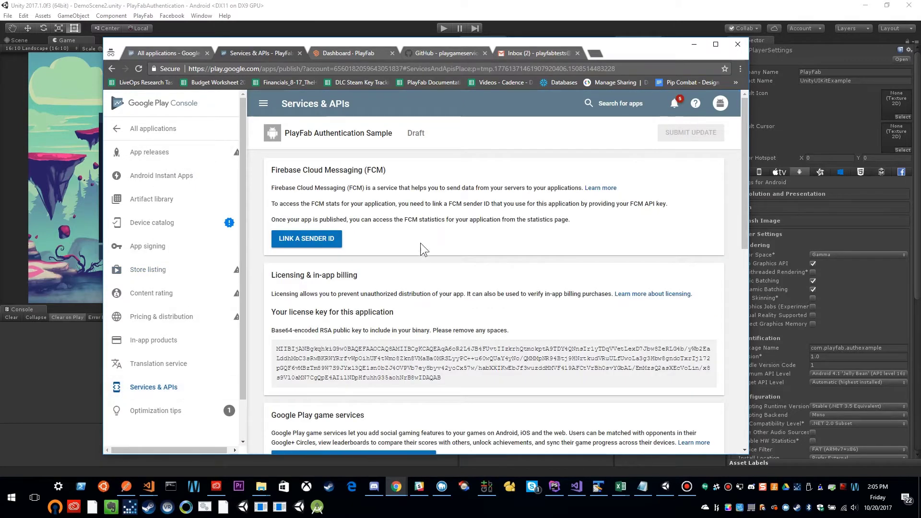
scroll(409, 257, "down", 4)
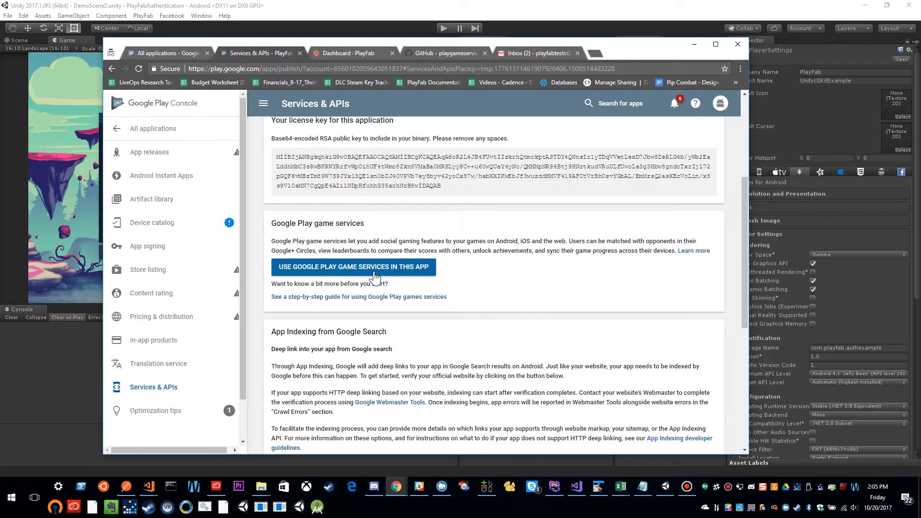
left_click(335, 278)
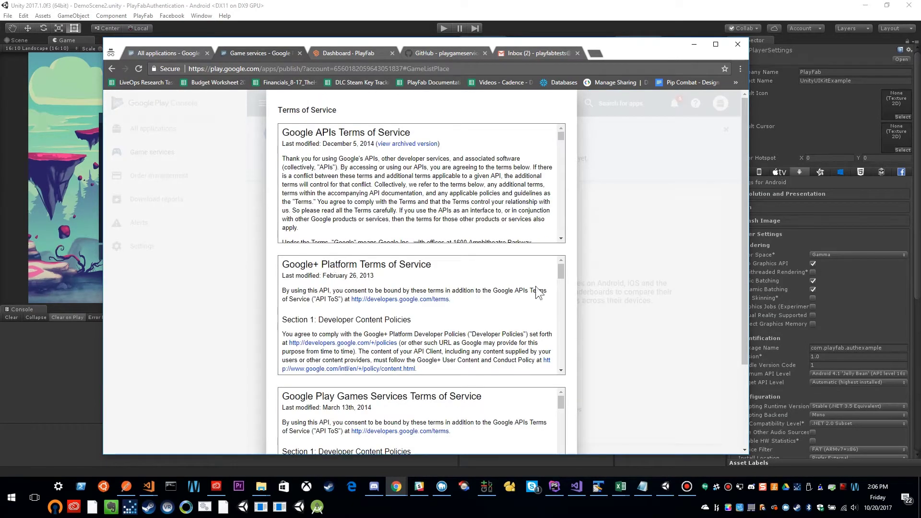
scroll(582, 345, "down", 10)
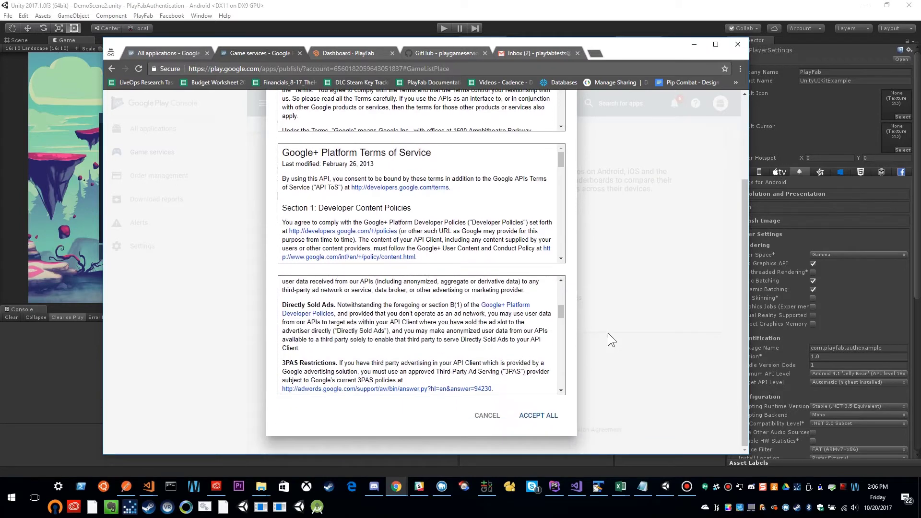
left_click(539, 415)
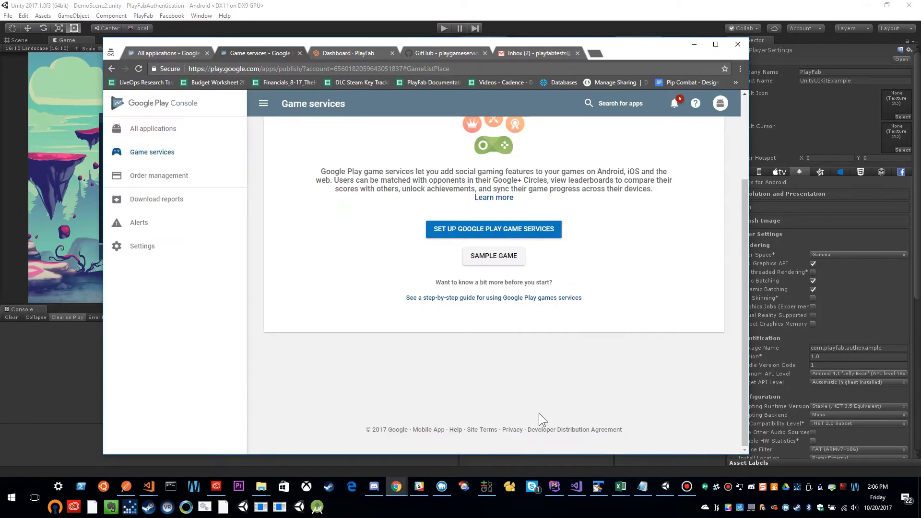
scroll(593, 313, "up", 2)
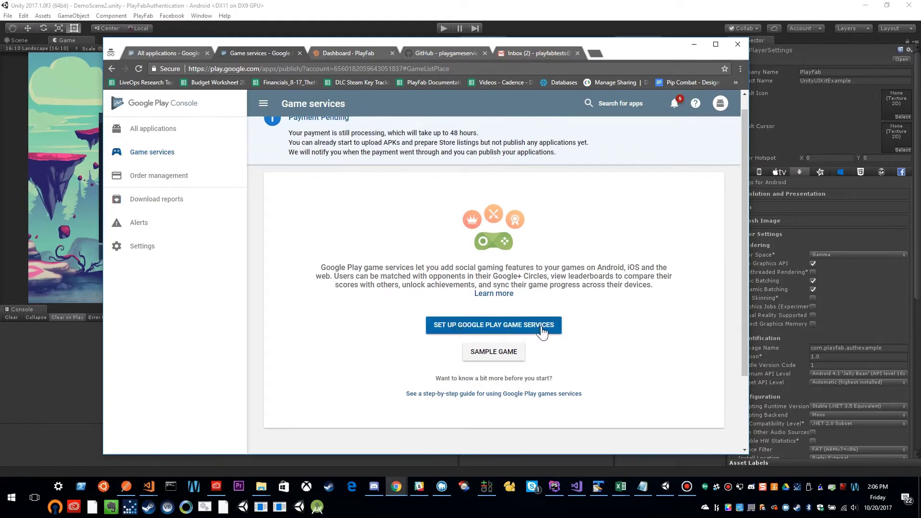
Create a game services game named 'PlayFab Authentication Example' in the Casual category.
left_click(518, 326)
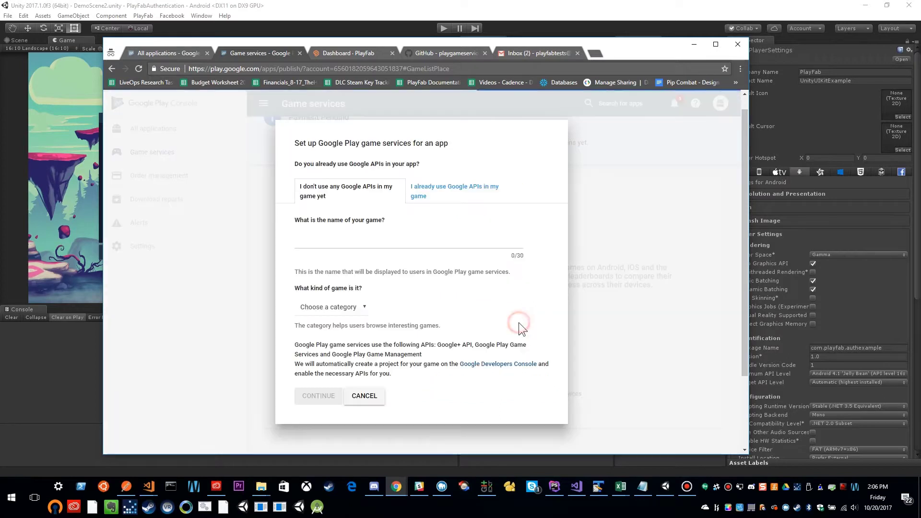
left_click(318, 240)
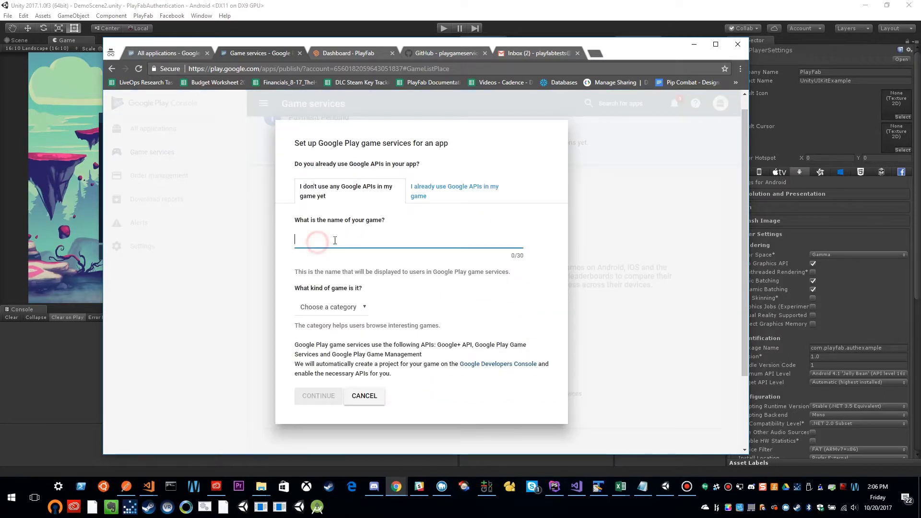
left_click(381, 243)
type("PlayFab Authent")
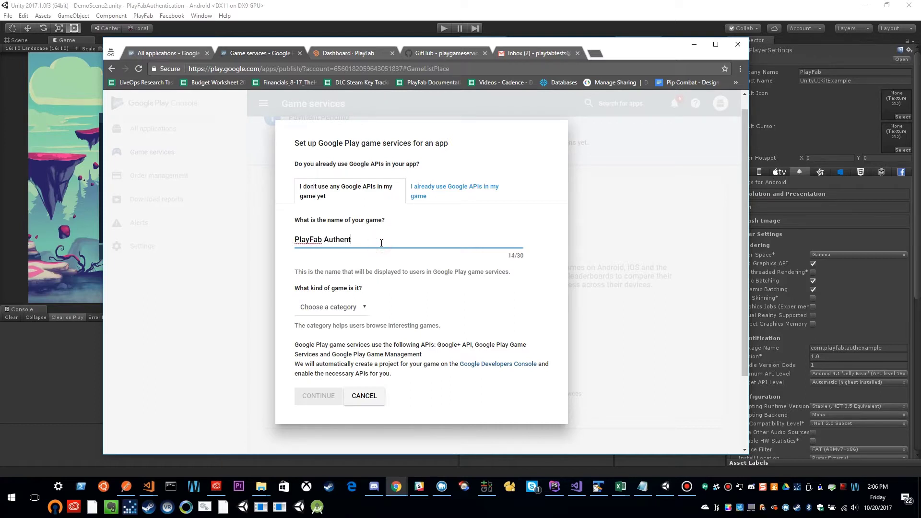
type("ication Example")
left_click(331, 307)
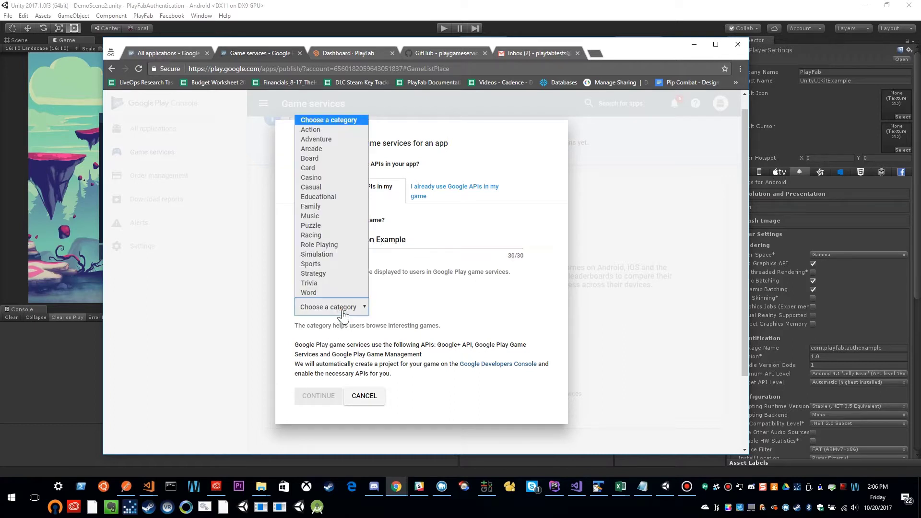
left_click(325, 186)
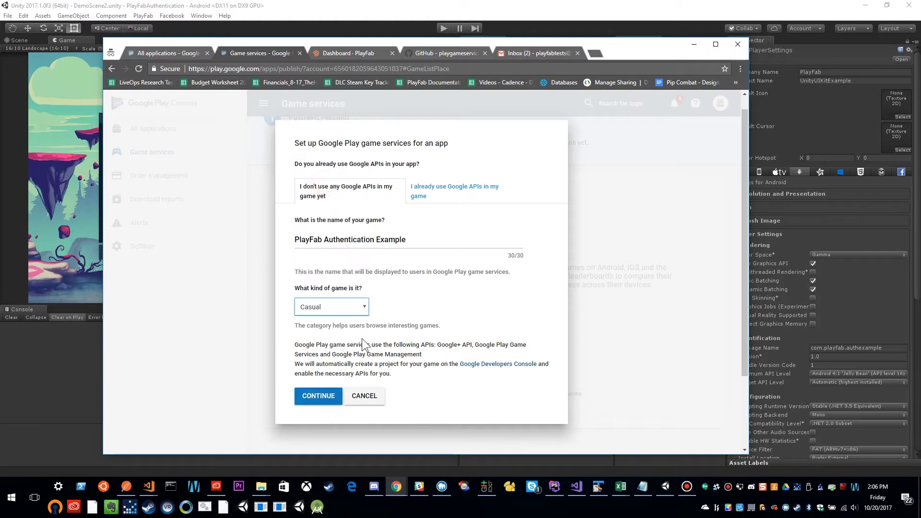
left_click(316, 399)
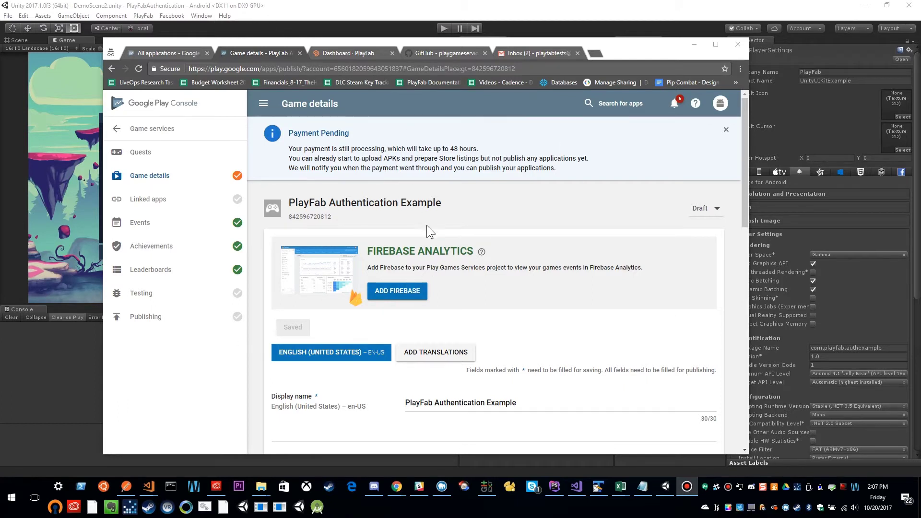
Go from Leaderboards to Achievements and start a new achievement.
left_click(184, 277)
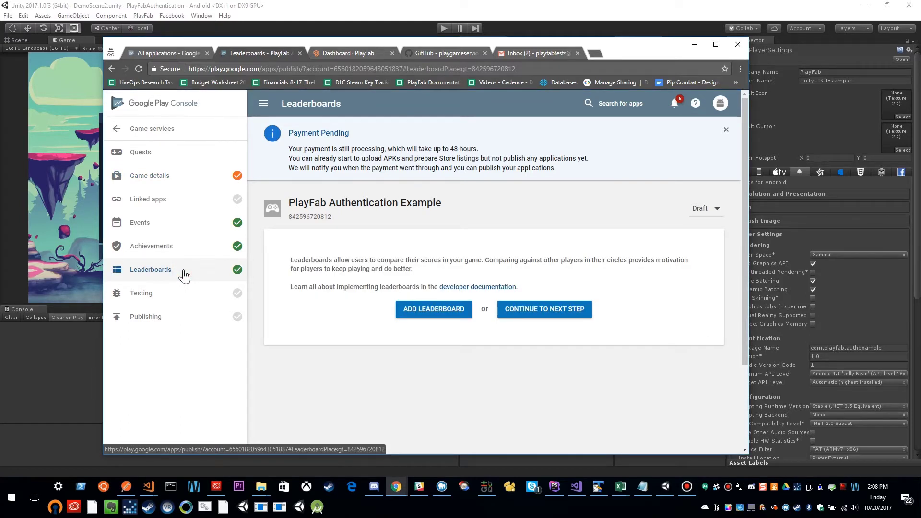
left_click(188, 247)
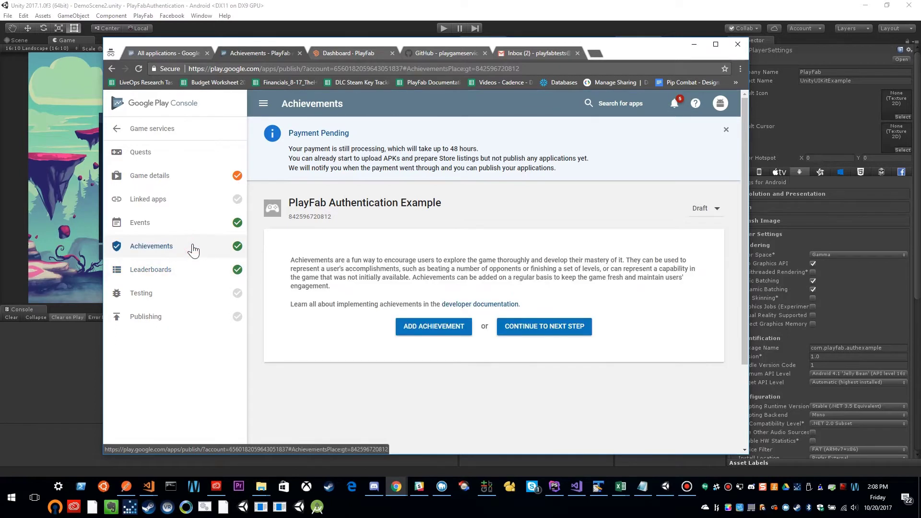
left_click(432, 328)
Save a new achievement named 'test'.
left_click(426, 311)
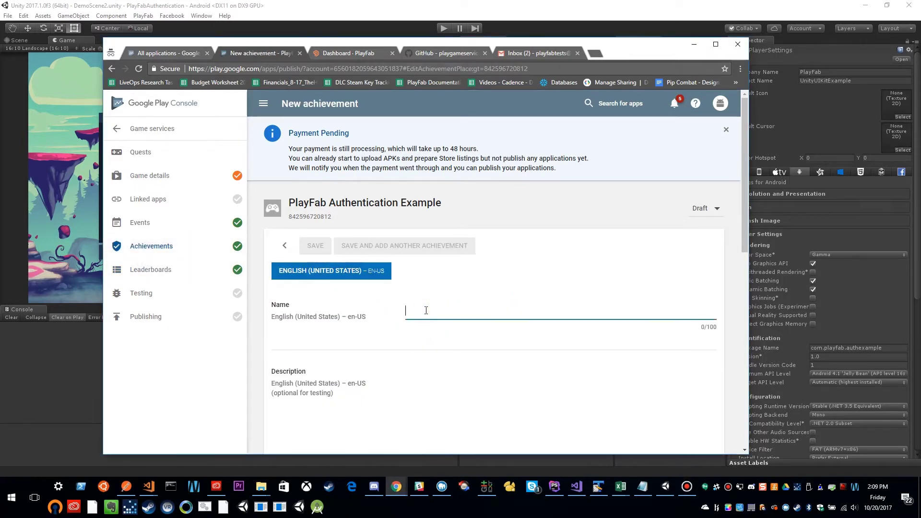
type("test")
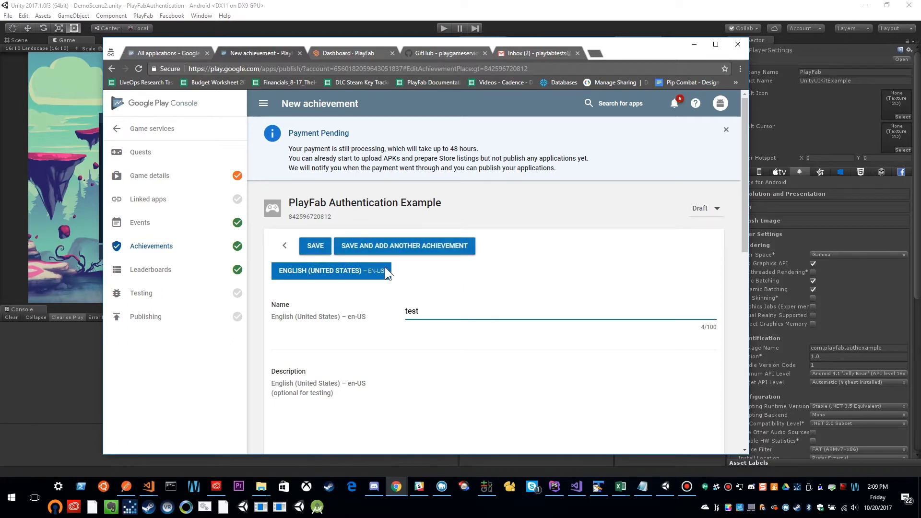
left_click(314, 245)
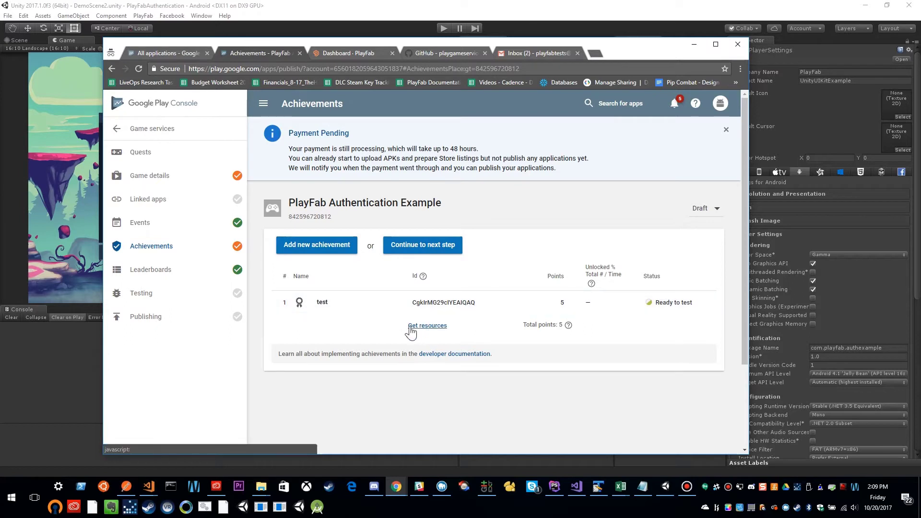
Copy the exported Android XML game resource IDs to the clipboard.
left_click(429, 329)
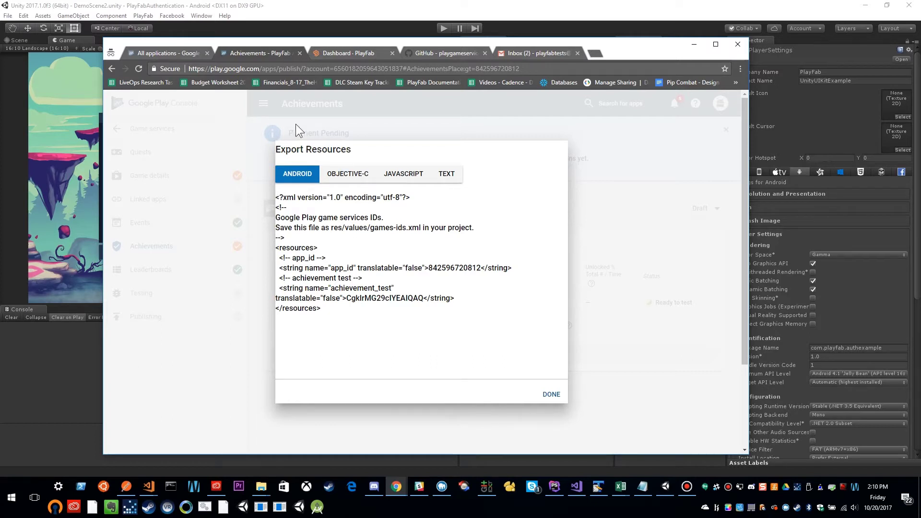
left_click_drag(340, 316, 262, 221)
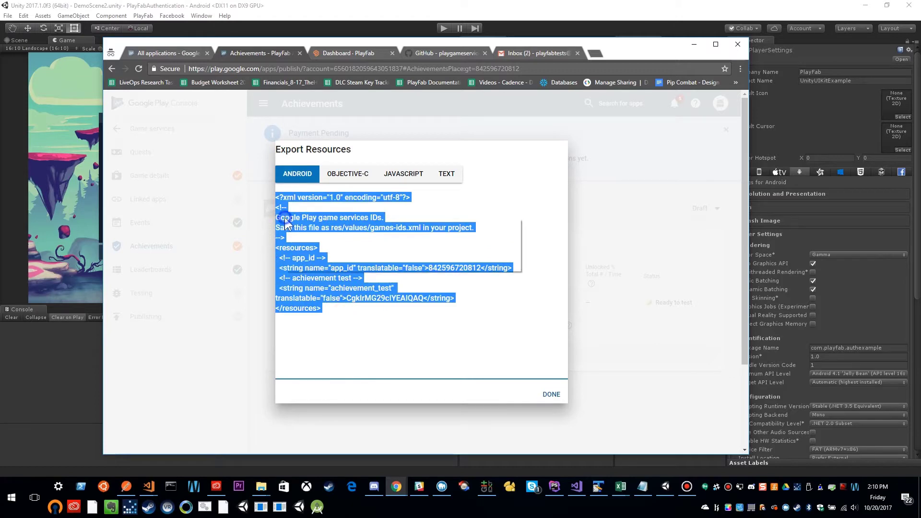
right_click(294, 222)
left_click(305, 231)
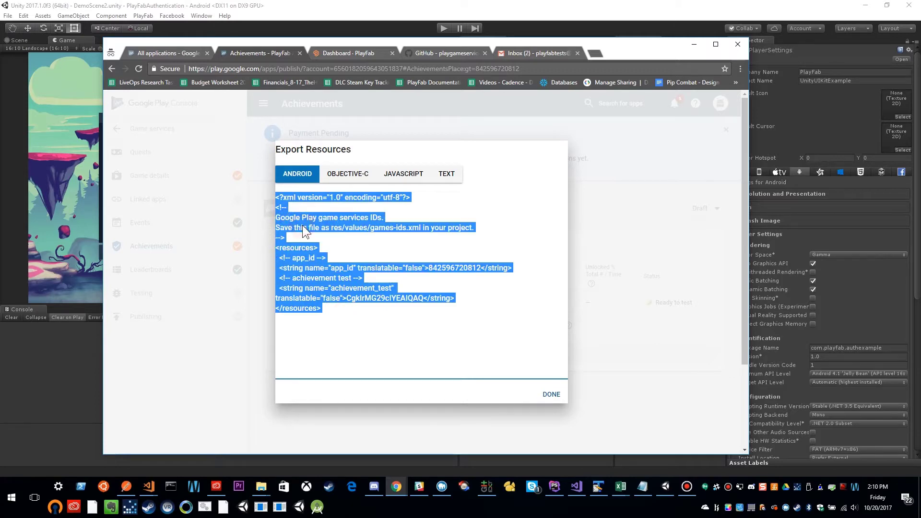
left_click(550, 393)
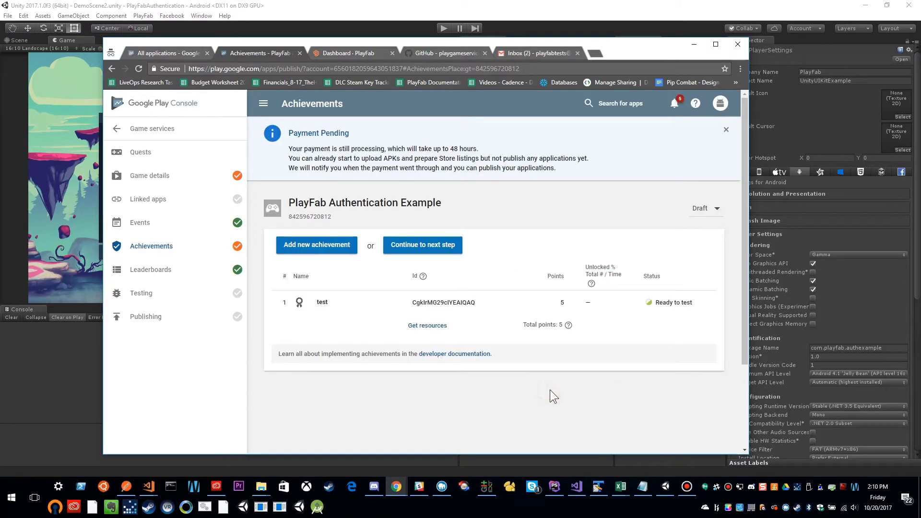
Delete the test achievement and confirm the deletion.
left_click(371, 305)
scroll(358, 332, "down", 10)
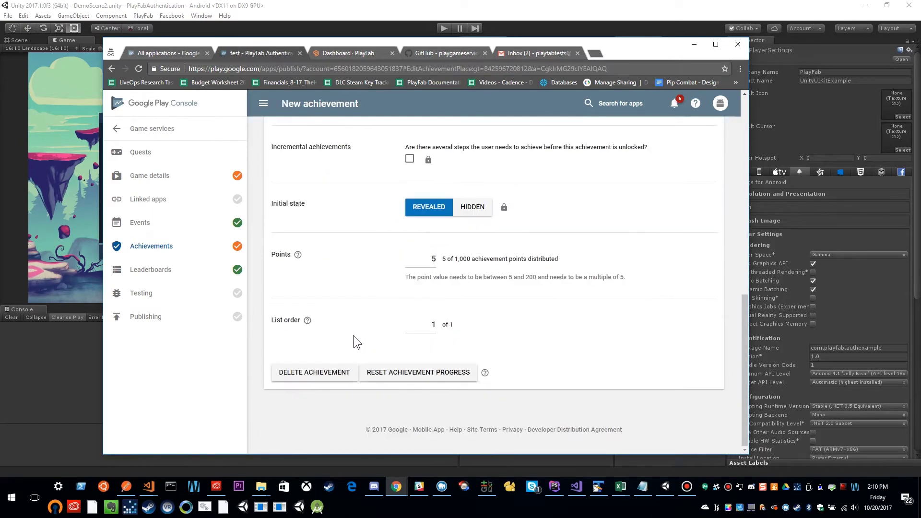
left_click(323, 374)
left_click(537, 284)
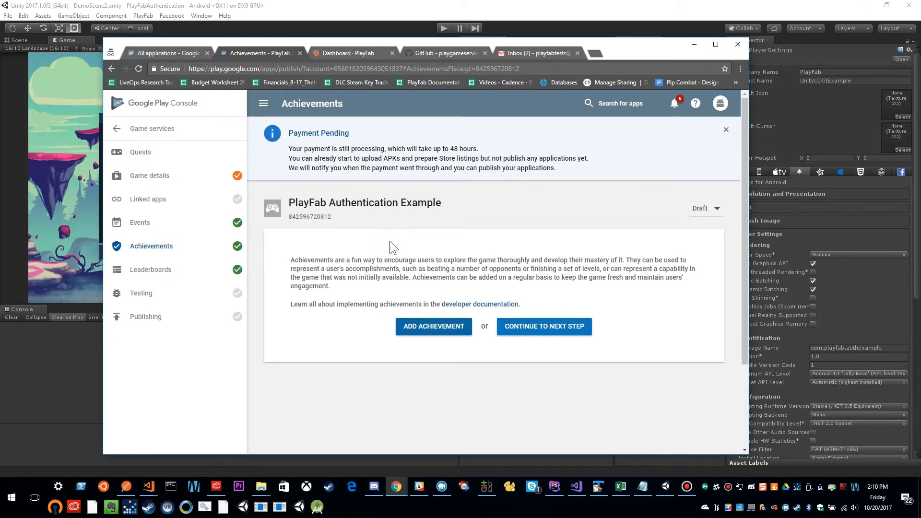
key("super+r")
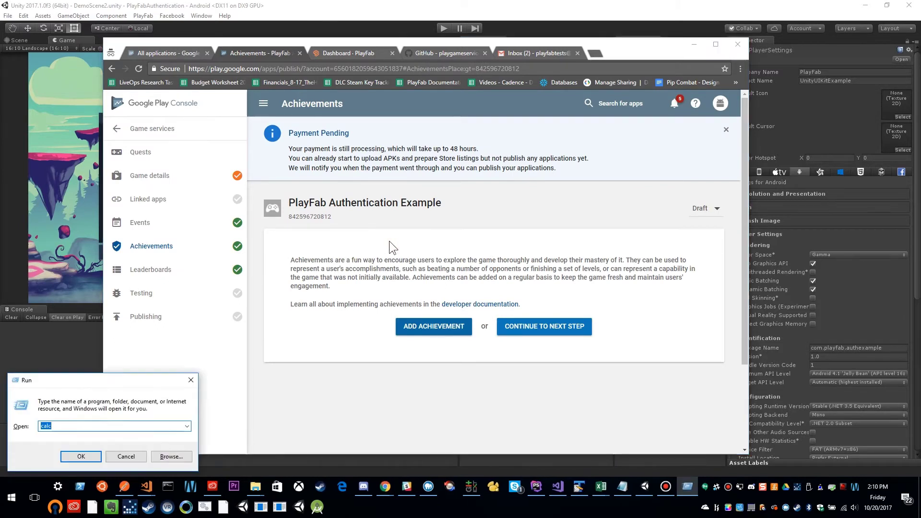
Paste the game services resource XML into a new Notepad note, then return to Play Console.
type("notepad")
key("Return")
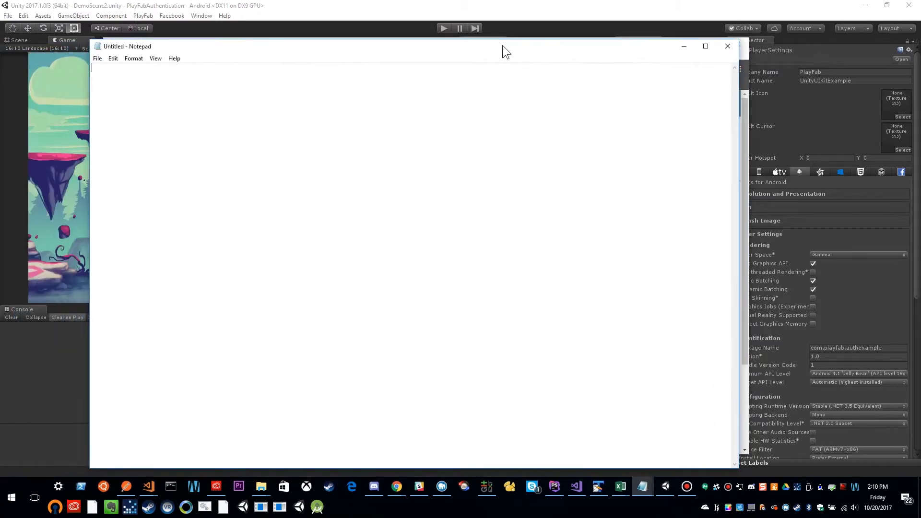
left_click(390, 76)
key("ctrl+v")
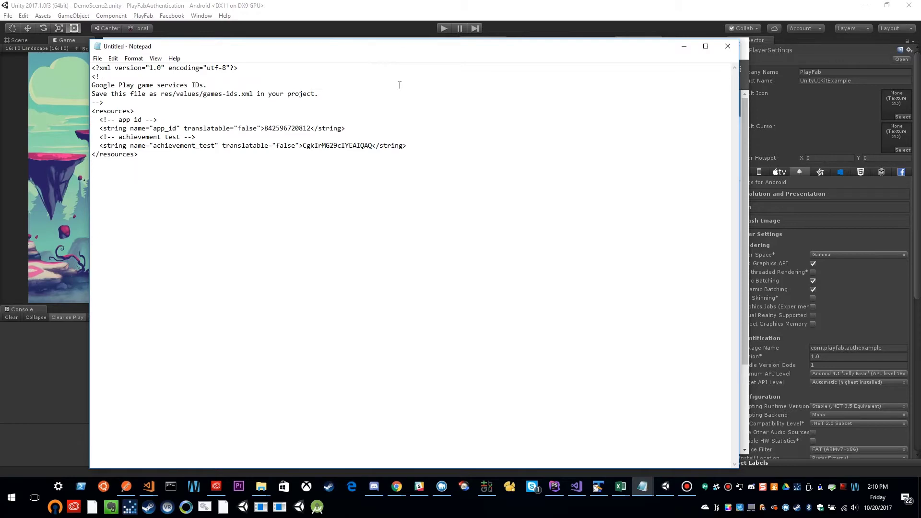
left_click(682, 47)
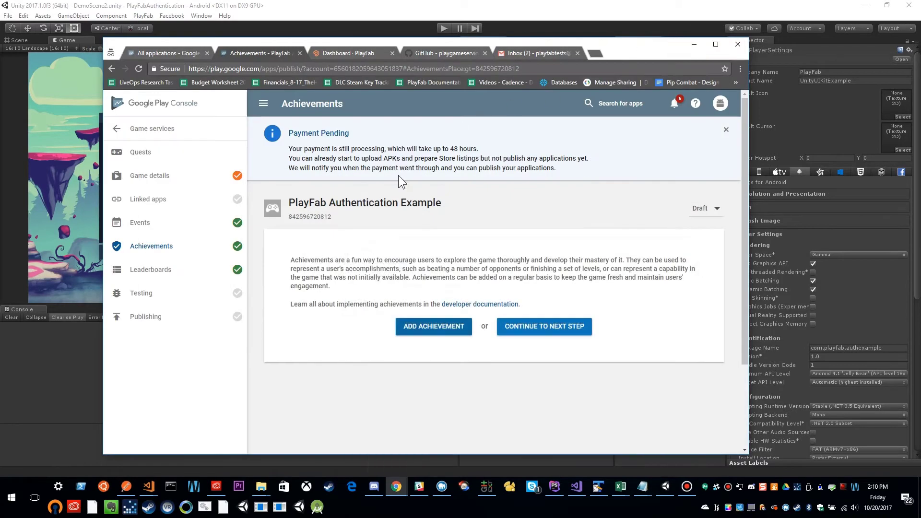
left_click(413, 194)
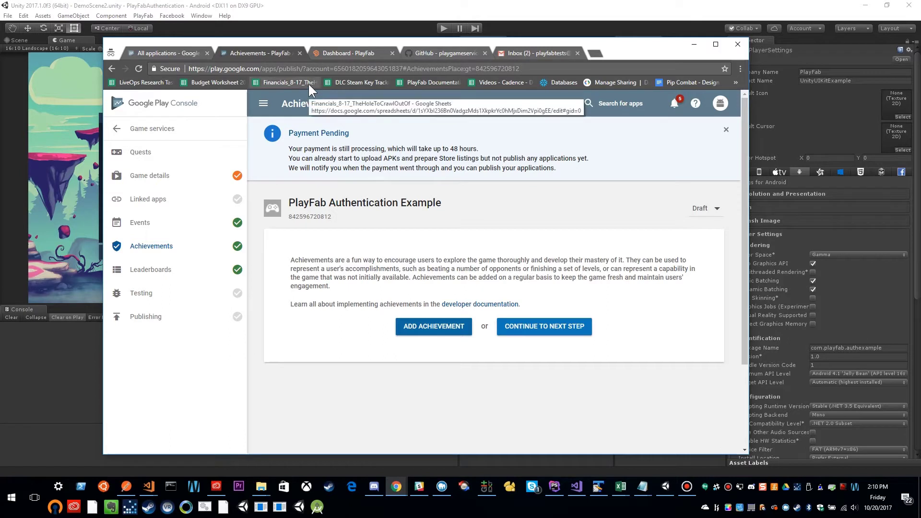
Search Google for 'google play games unity' and open the play-games-plugin-for-unity GitHub repository.
left_click(439, 54)
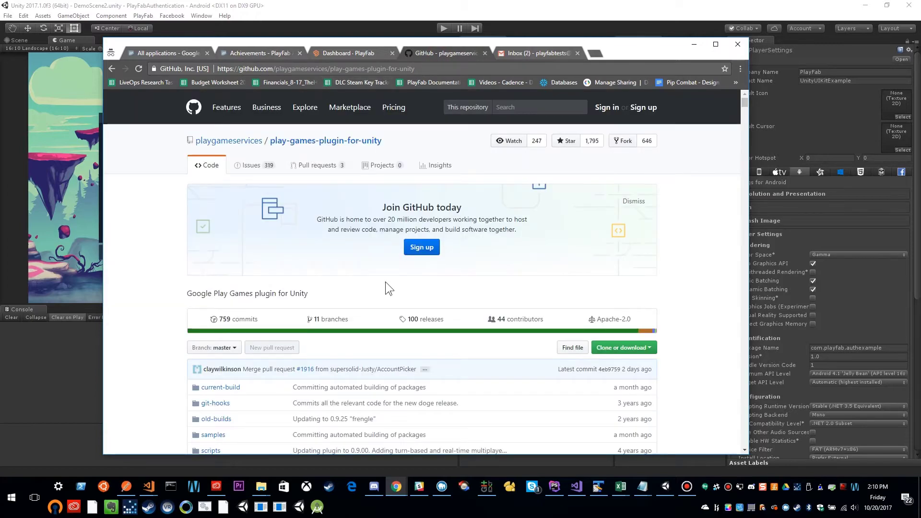
left_click(422, 68)
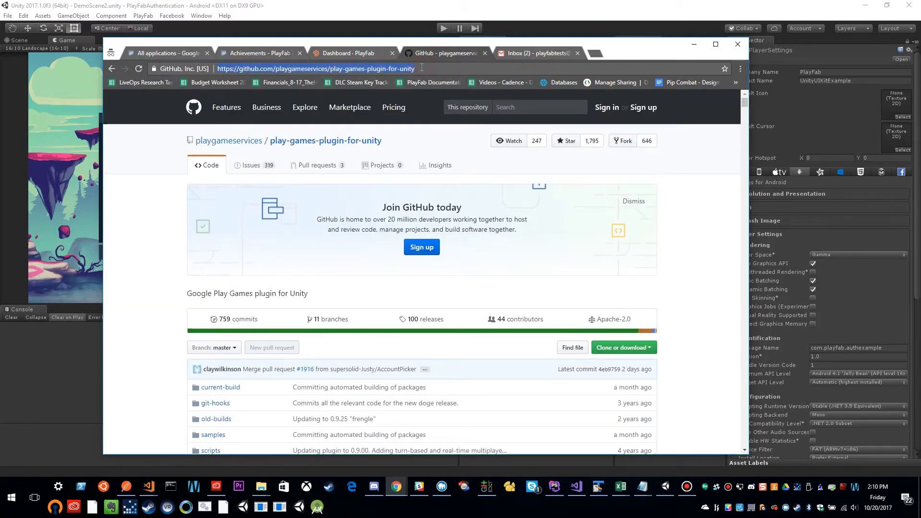
type("google.com")
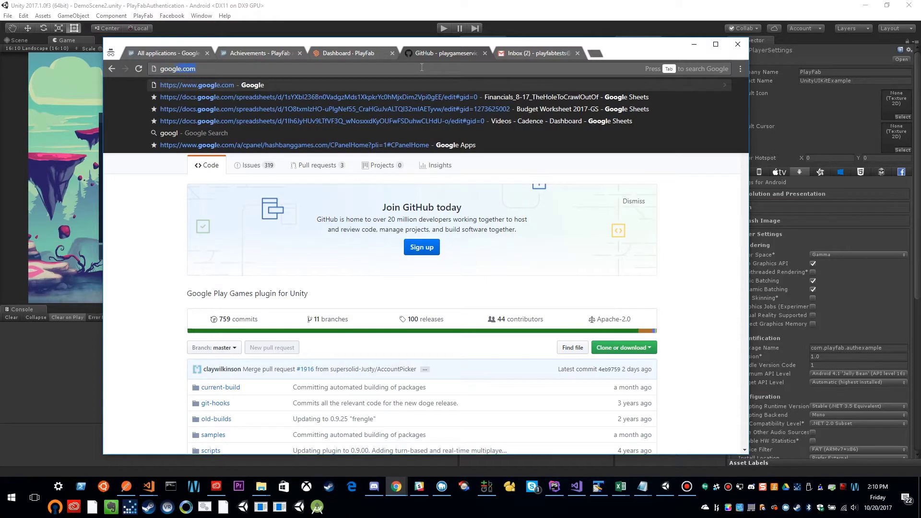
key("Return")
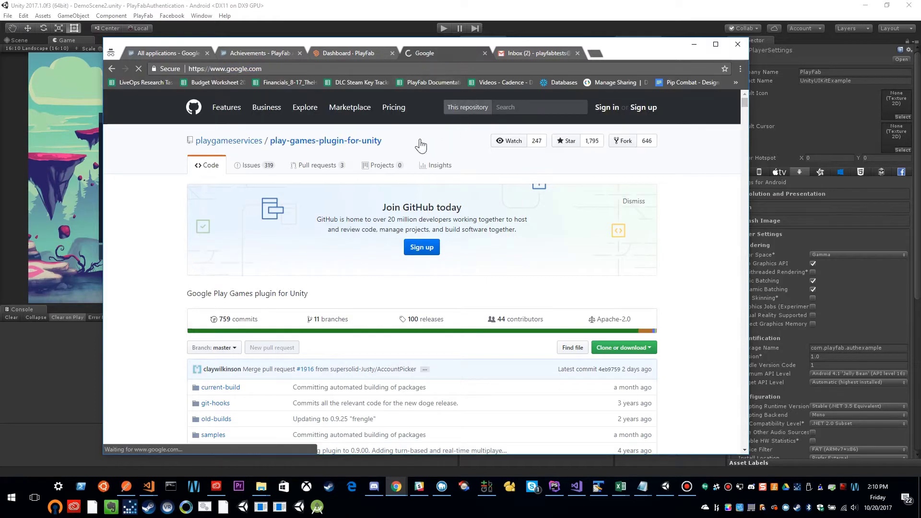
left_click(334, 247)
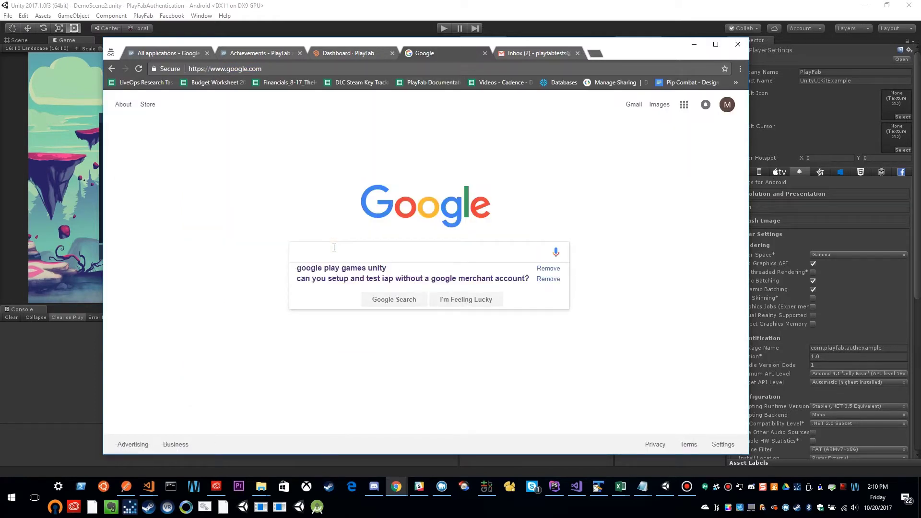
key("Down")
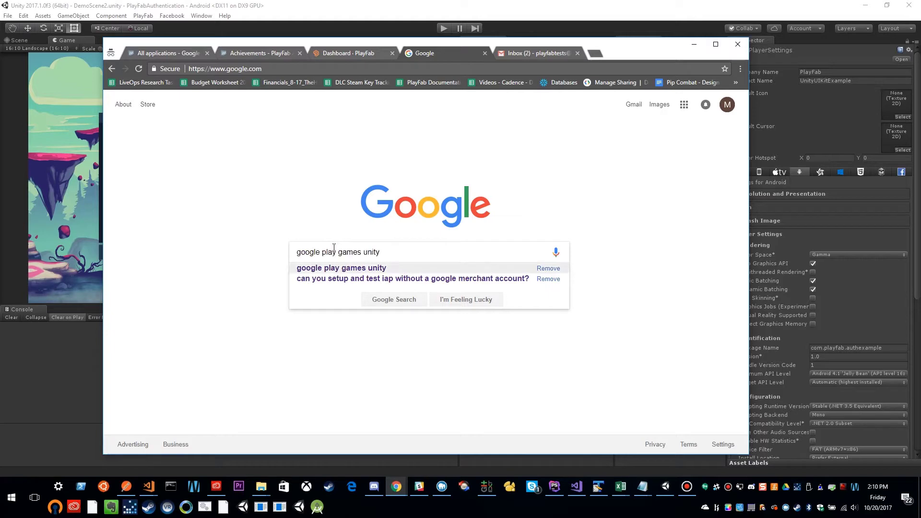
key("Return")
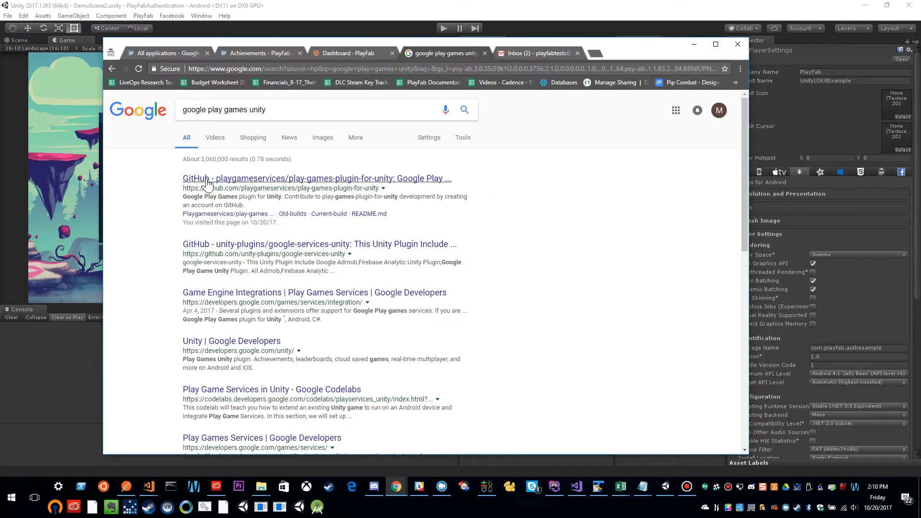
left_click(365, 178)
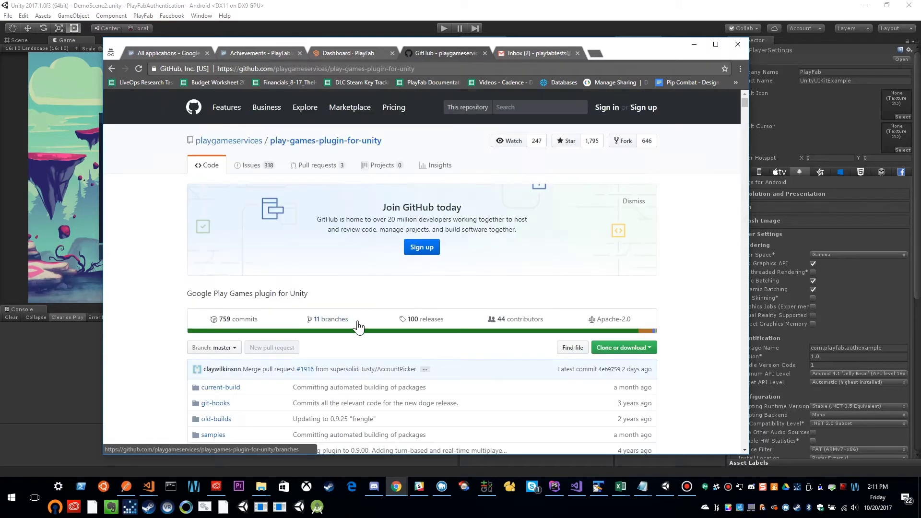
Download the v0.9.40 release zip and show it in the Downloads folder.
scroll(359, 328, "down", 2)
left_click(434, 222)
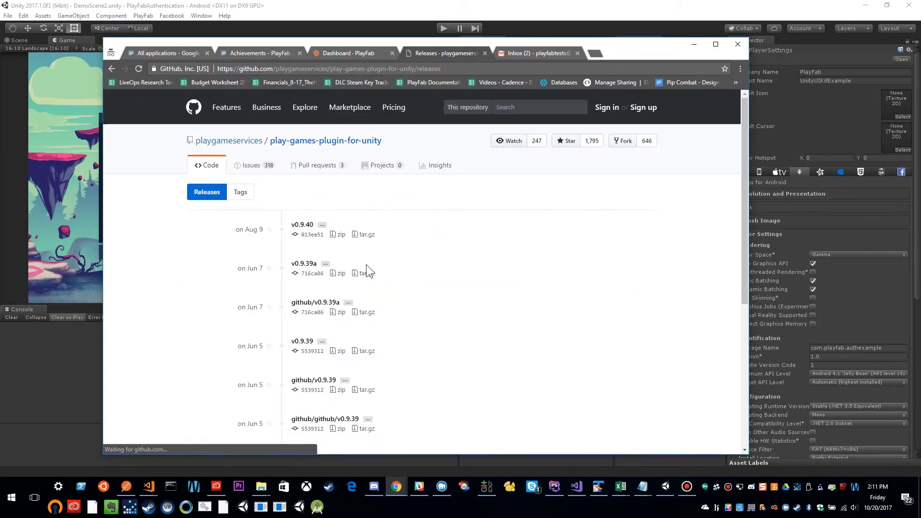
scroll(367, 271, "down", 1)
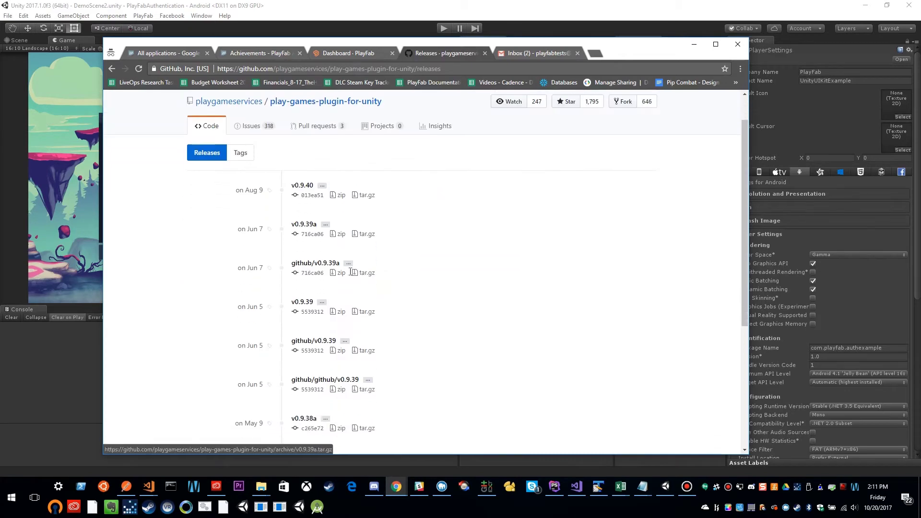
left_click(340, 187)
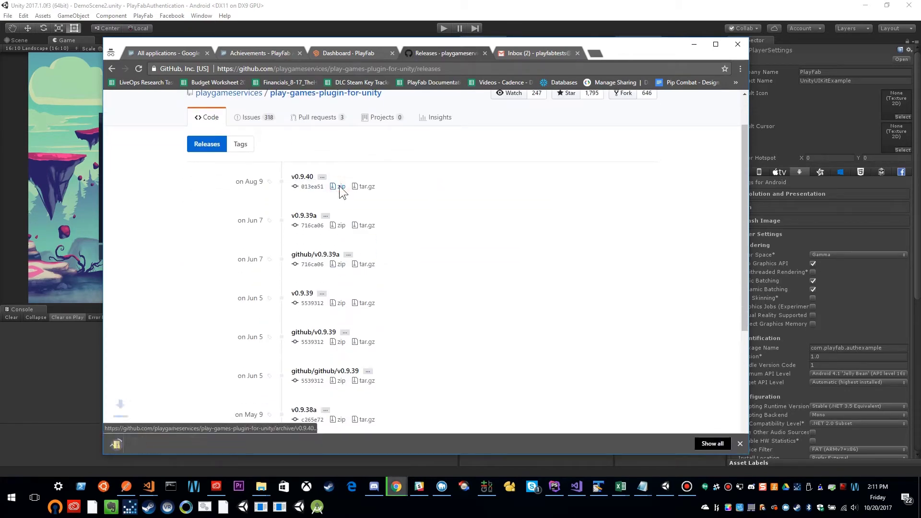
left_click(202, 442)
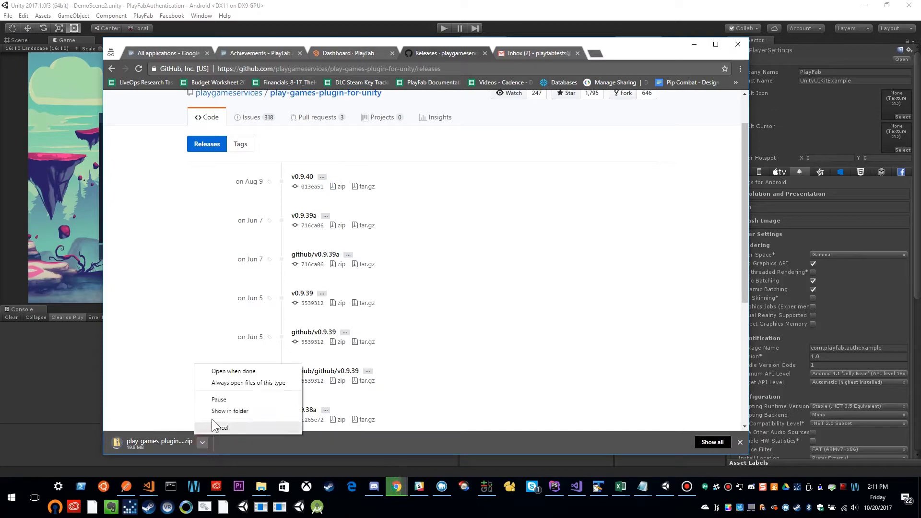
left_click(215, 414)
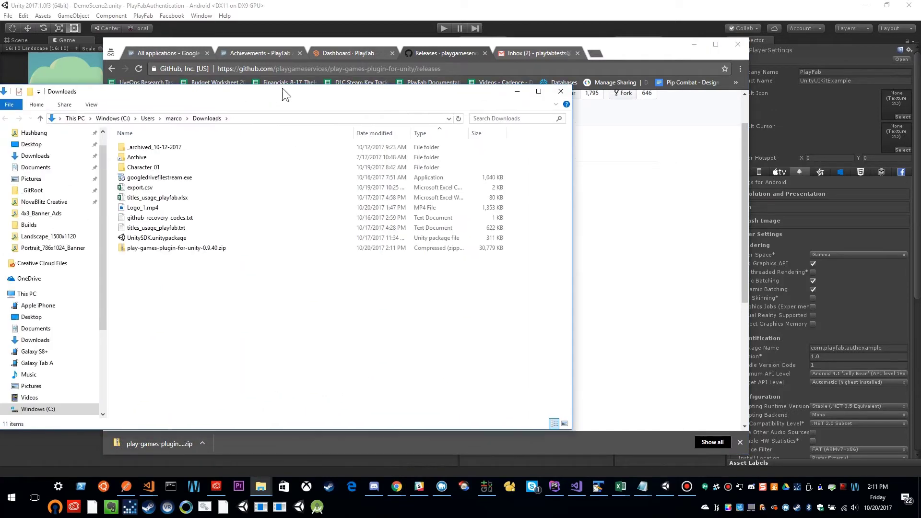
Extract play-games-plugin-for-unity-0.9.40.zip in place.
left_click_drag(264, 239, 296, 299)
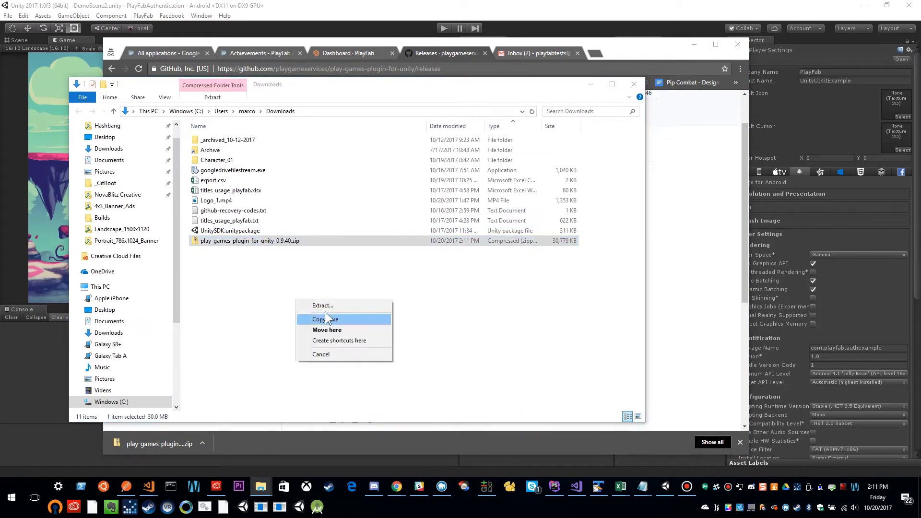
left_click(326, 305)
left_click(546, 335)
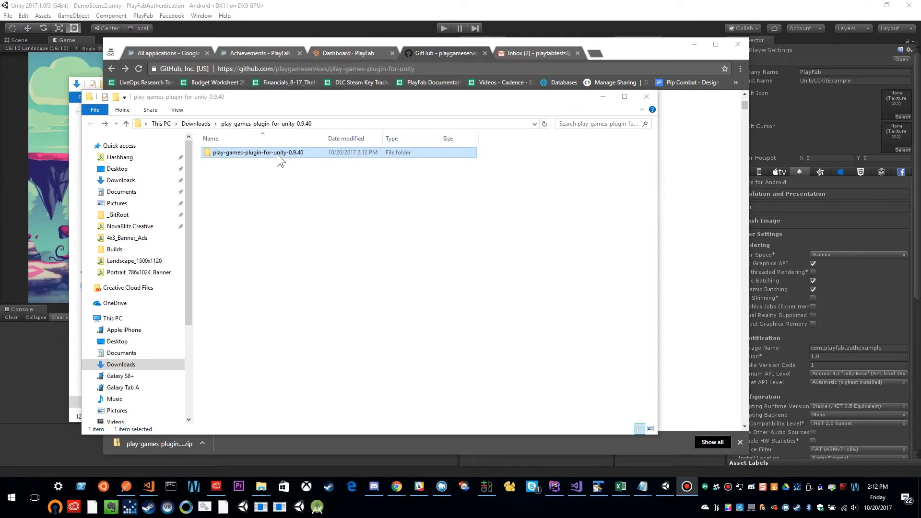
Find GooglePlayGamesPlugin-0.9.40.unitypackage in the extracted current-build folder.
double_click(267, 154)
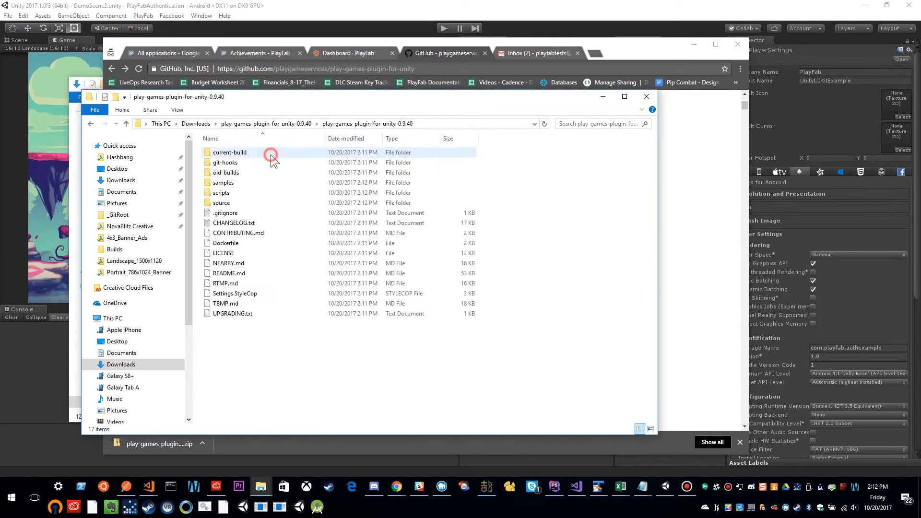
double_click(234, 154)
left_click(307, 154)
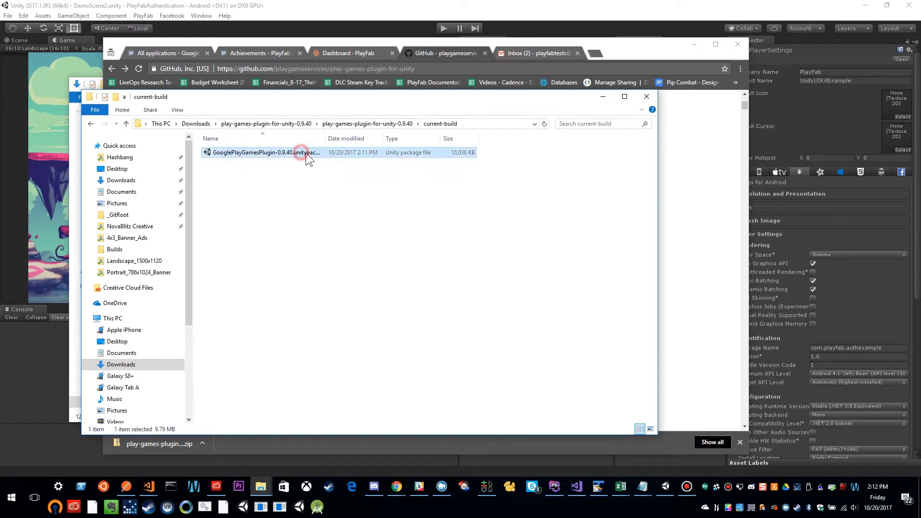
double_click(329, 139)
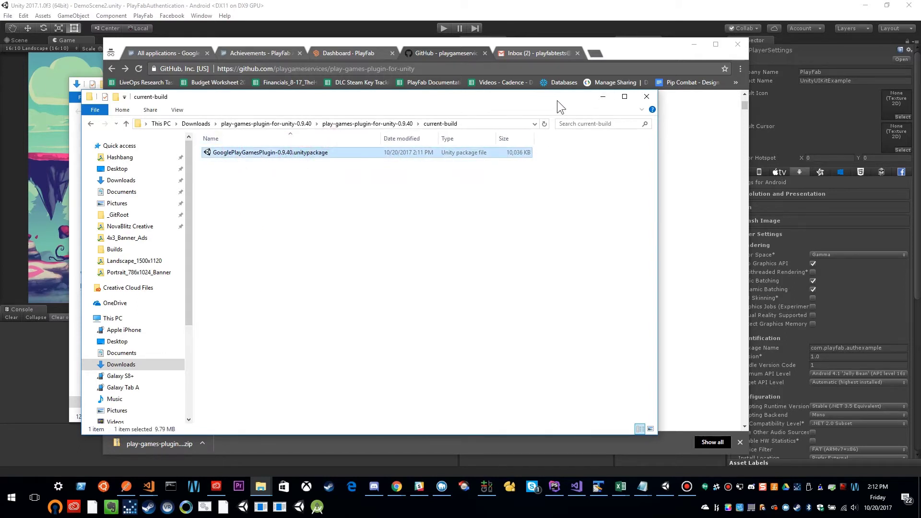
left_click_drag(557, 99, 0, 100)
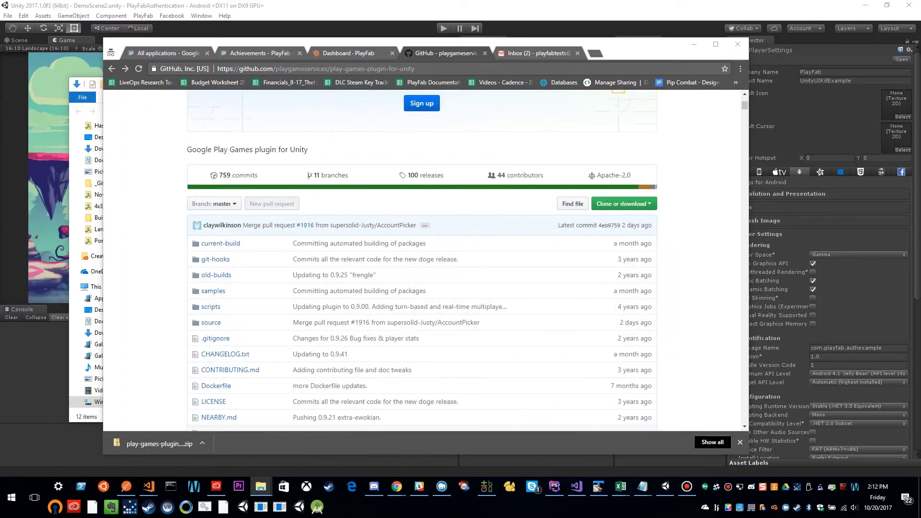
Browse the repository's current-build folder on GitHub, then return to the repository's main page.
scroll(349, 123, "up", 3)
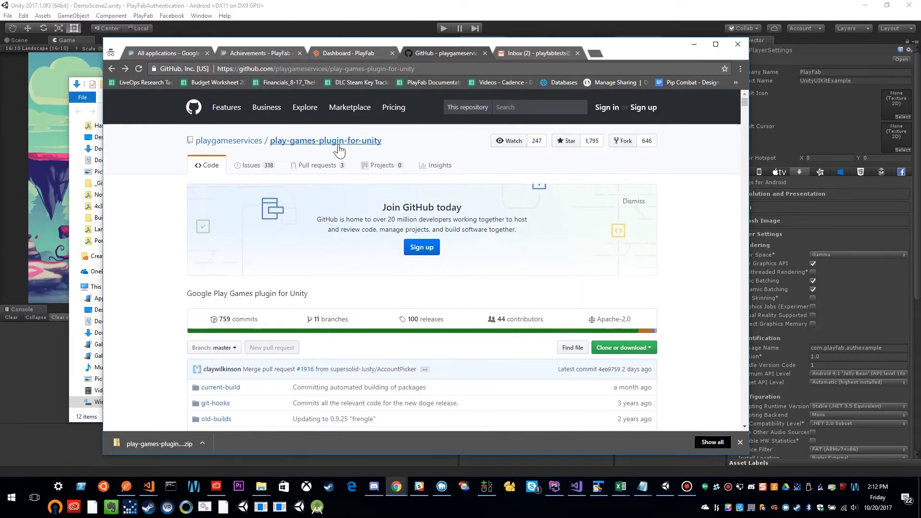
scroll(301, 299, "down", 1)
scroll(301, 298, "down", 3)
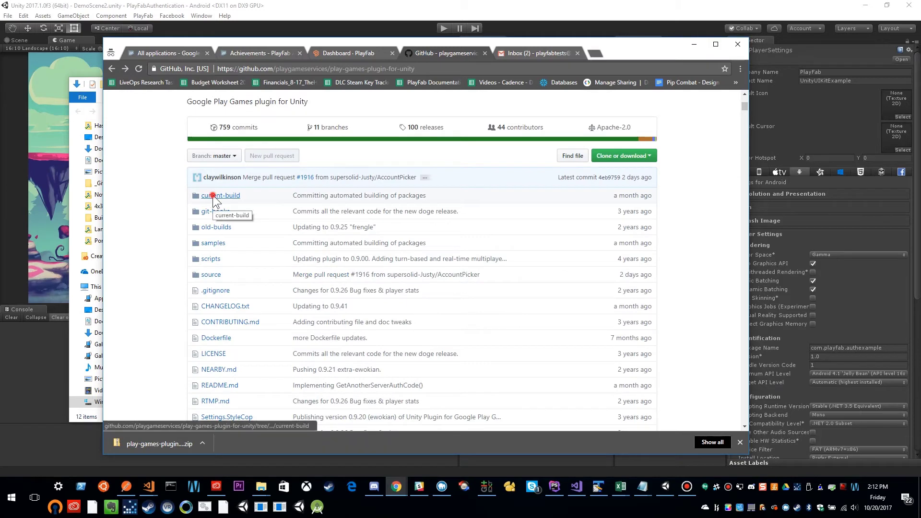
left_click(214, 201)
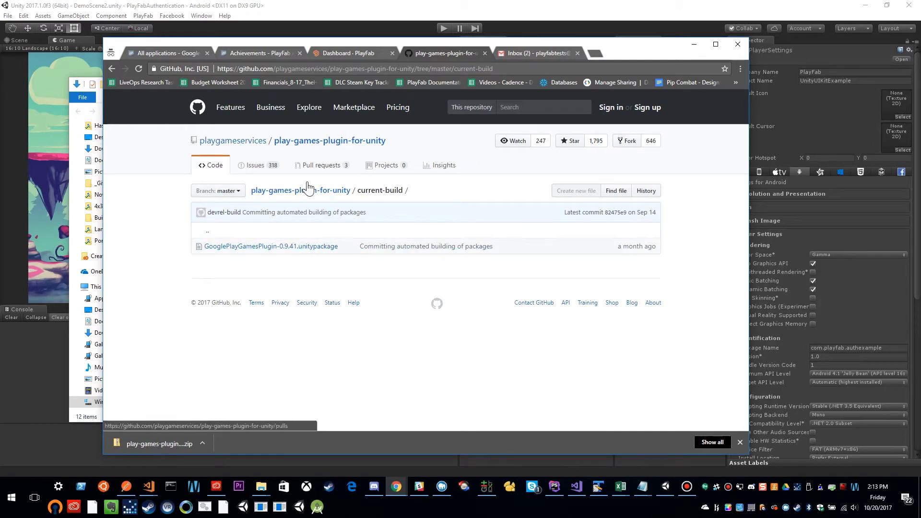
left_click(346, 141)
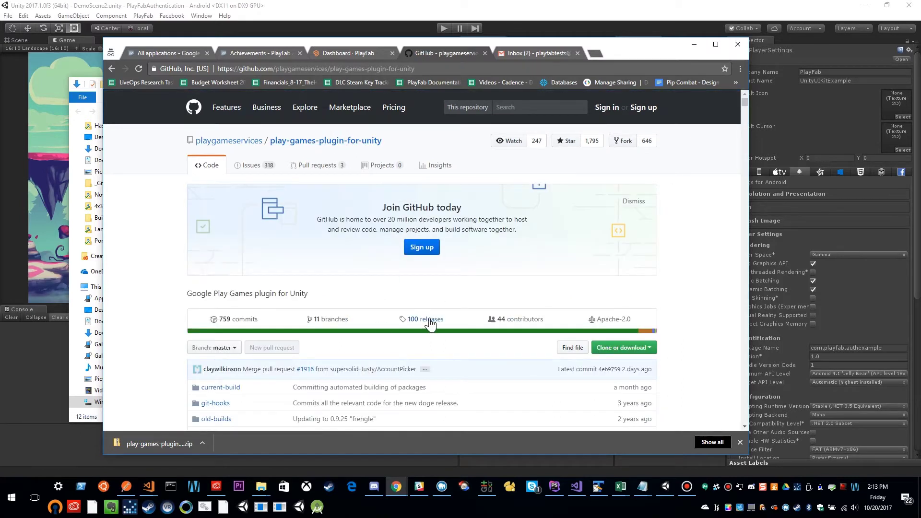
scroll(288, 336, "down", 2)
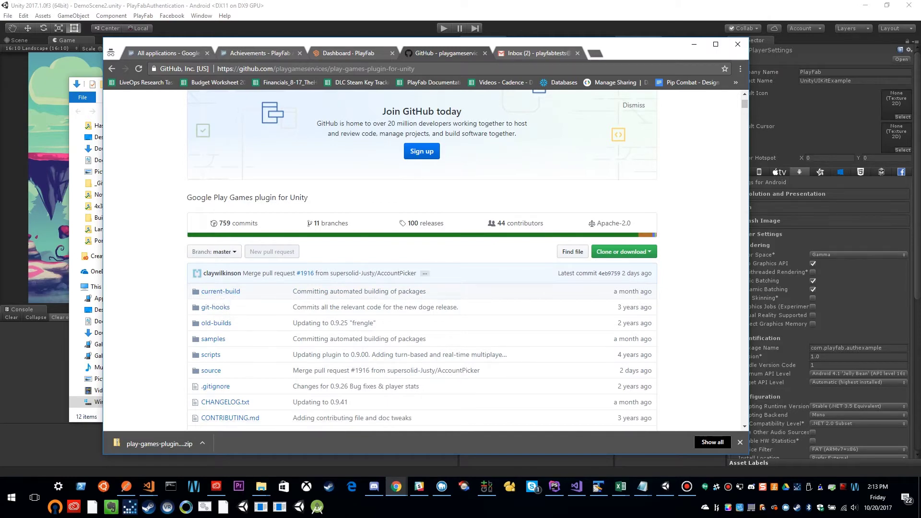
key("alt+Tab")
Import all files of GooglePlayGamesPlugin-0.9.40.unitypackage into Unity.
left_click_drag(194, 91, 451, 94)
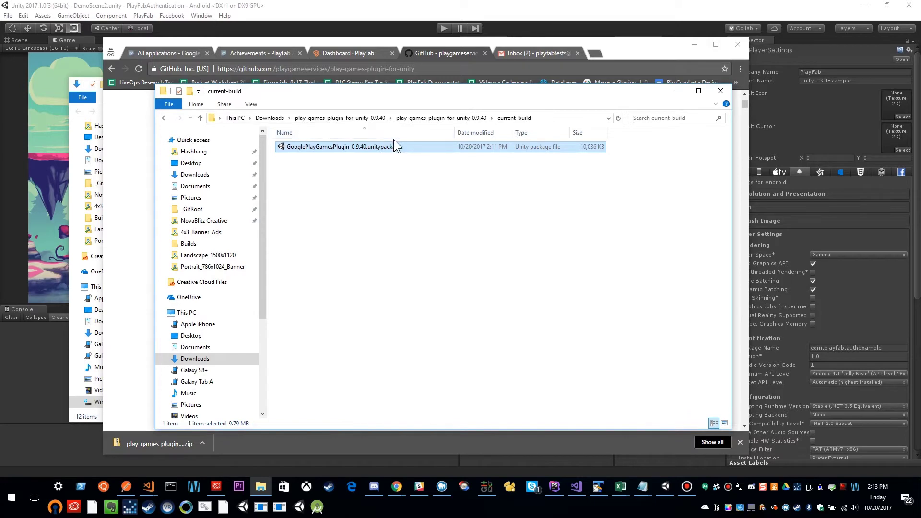
double_click(360, 148)
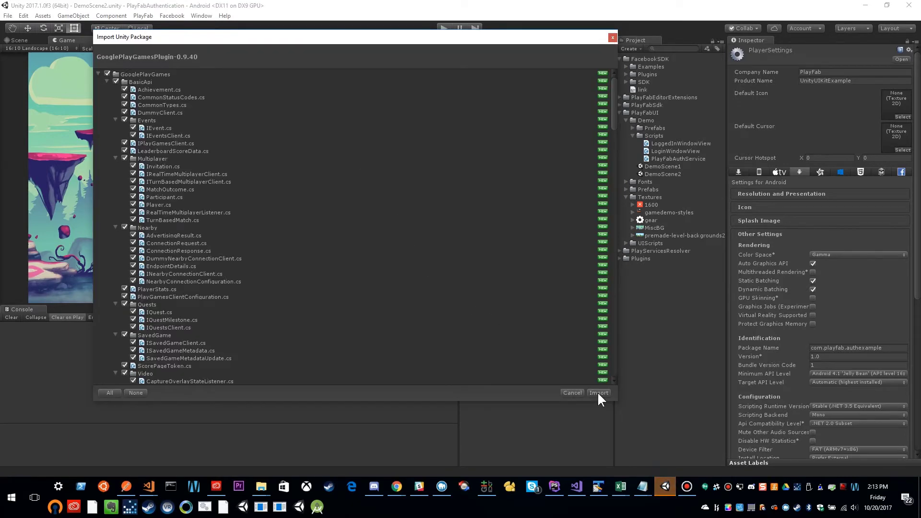
left_click(599, 393)
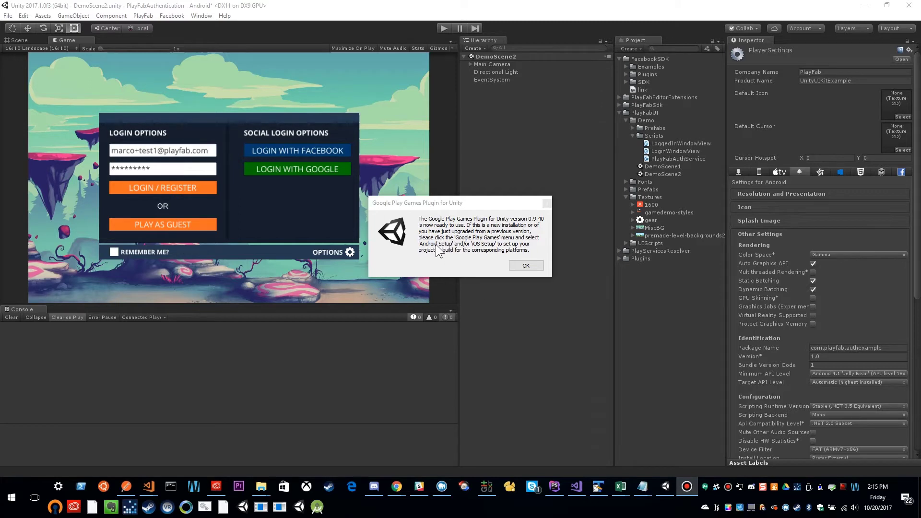
Dismiss the plugin-ready notice and let the Version Handler delete the obsolete PlayServicesResolver files.
left_click(522, 266)
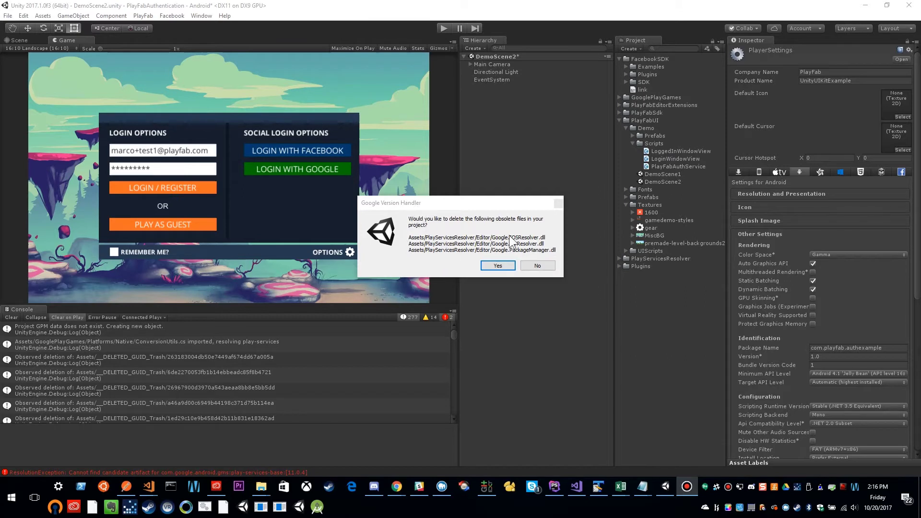
left_click(502, 268)
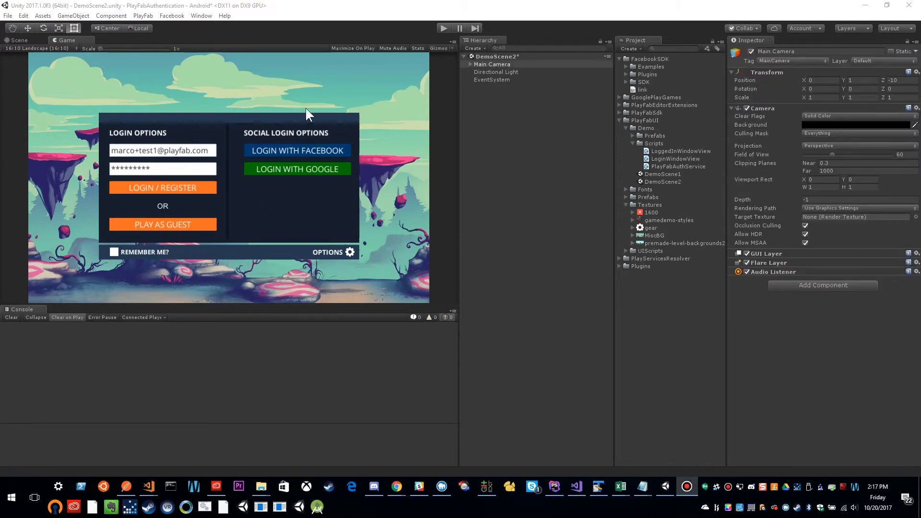
Open Window > Google Play Games > Setup > Android setup, then bring Notepad forward.
left_click(201, 15)
mouse_move(175, 16)
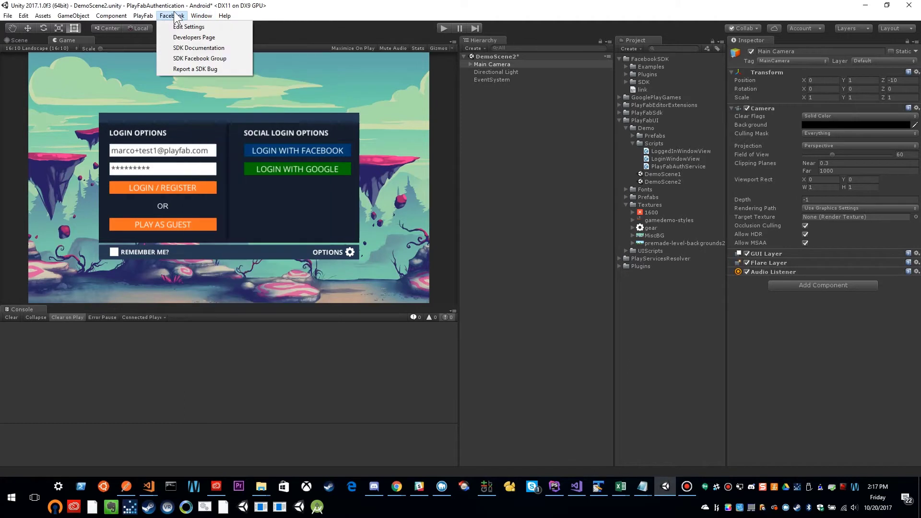
mouse_move(219, 52)
mouse_move(349, 53)
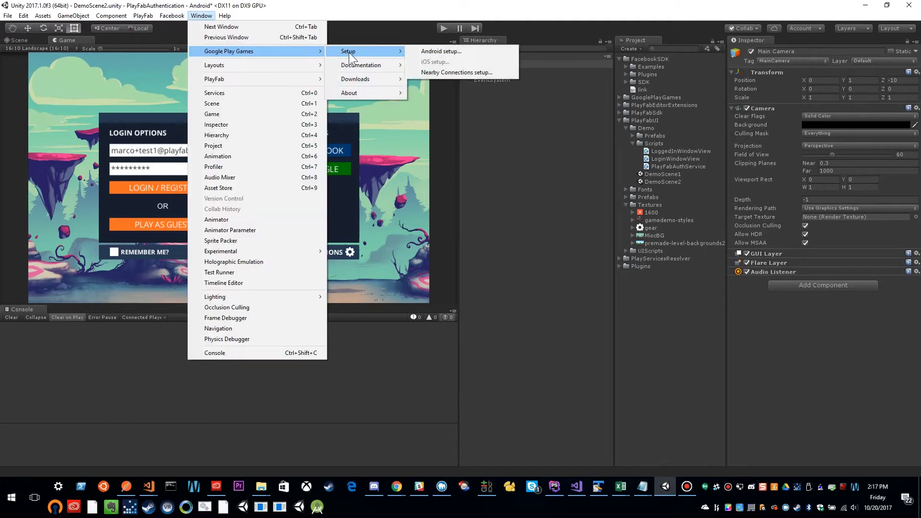
left_click(434, 51)
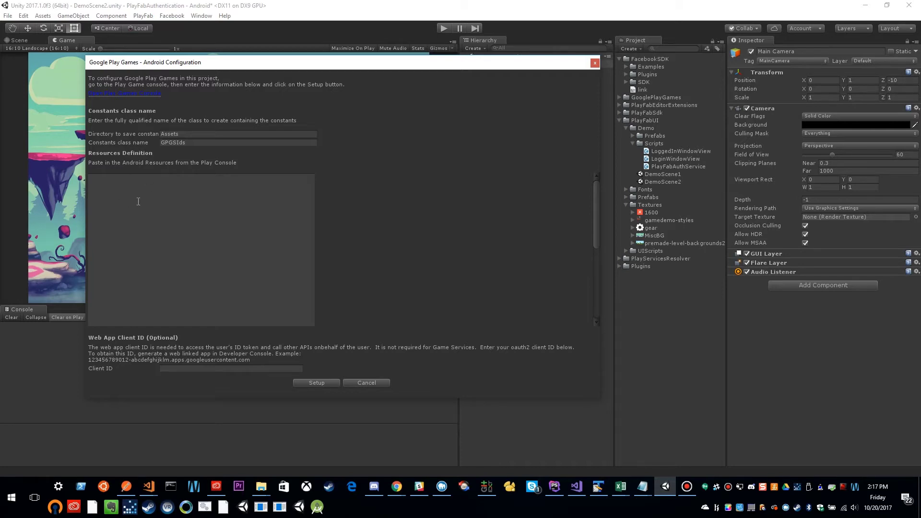
left_click(639, 485)
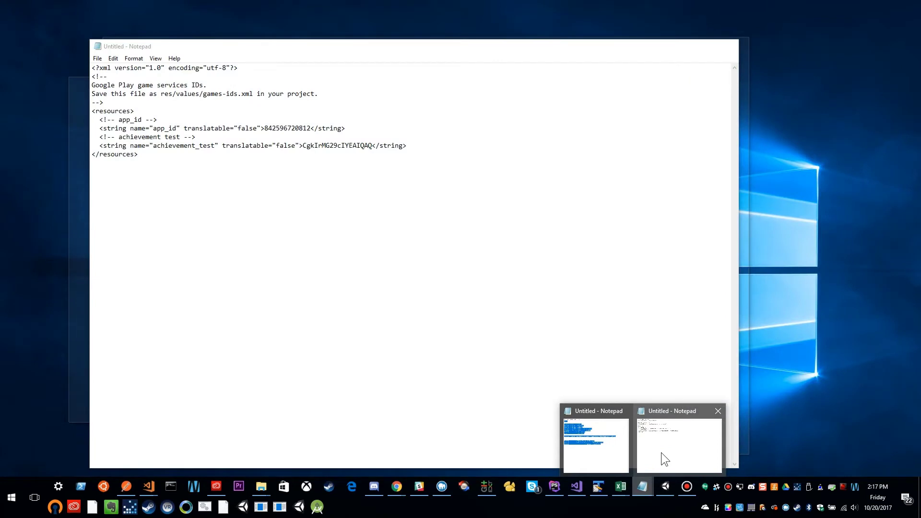
Copy the entire resources XML from Notepad.
left_click(662, 454)
left_click_drag(159, 172, 69, 61)
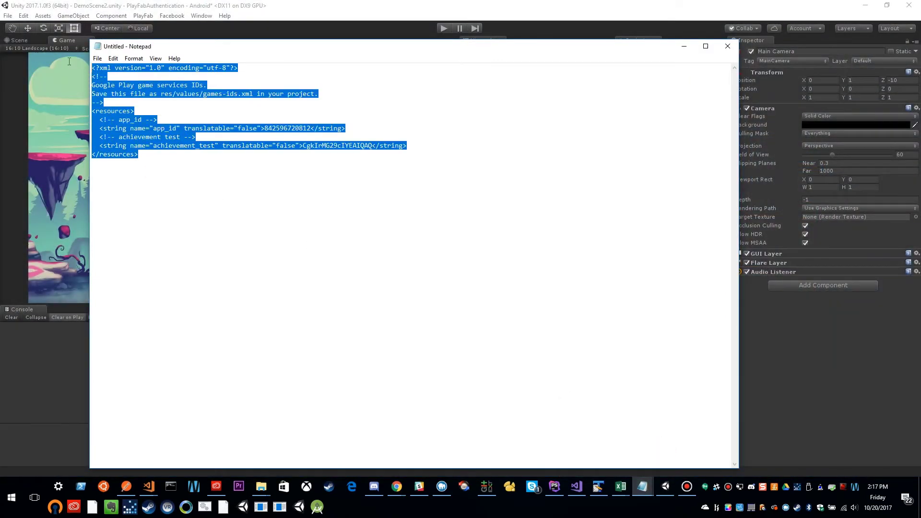
right_click(114, 88)
left_click(140, 117)
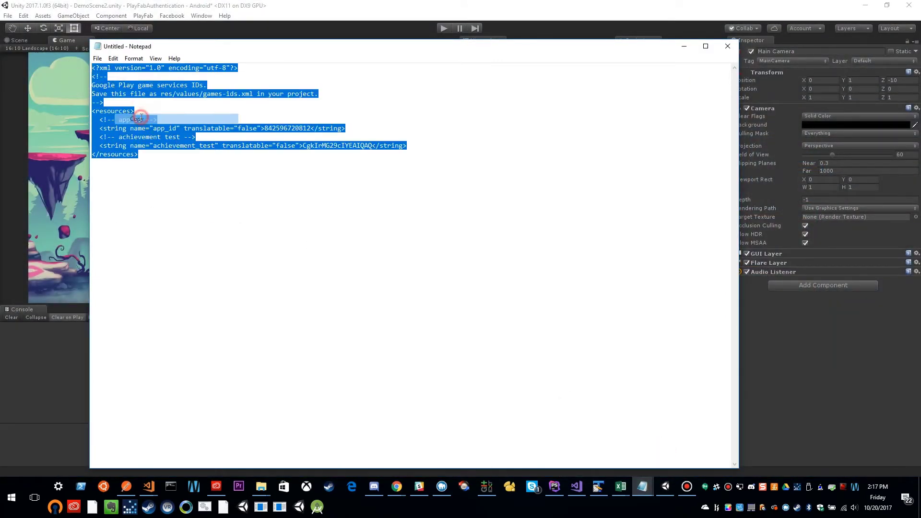
Paste the XML into Unity's Resources Definition and delete the achievement_test lines.
left_click(684, 46)
right_click(191, 192)
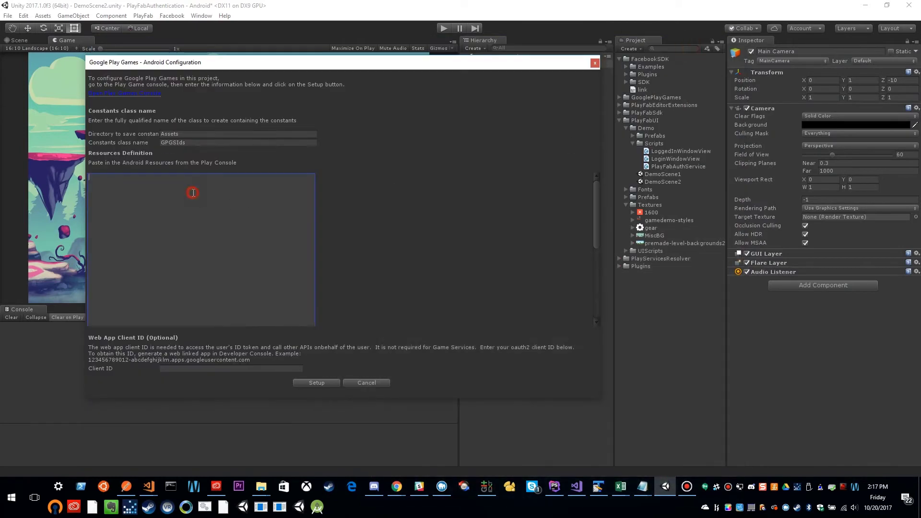
left_click(216, 220)
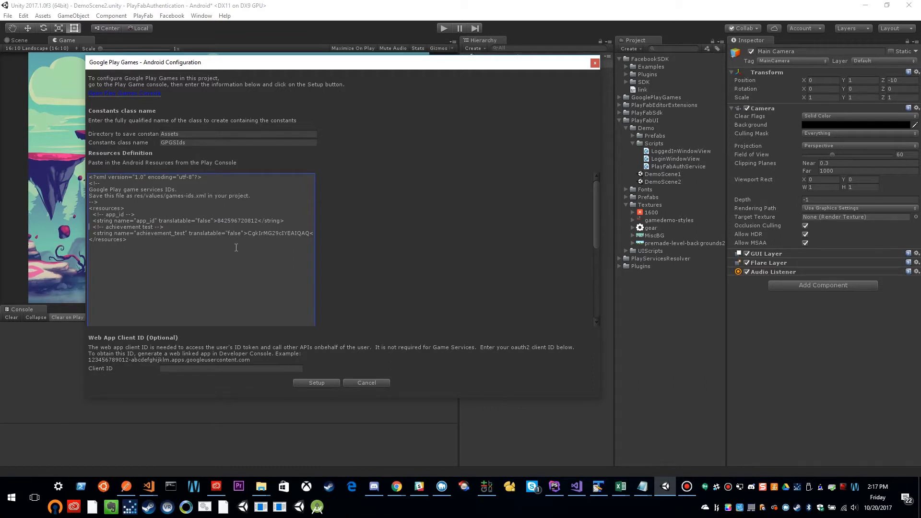
key("shift+Down")
key("shift+Down")
key("Delete")
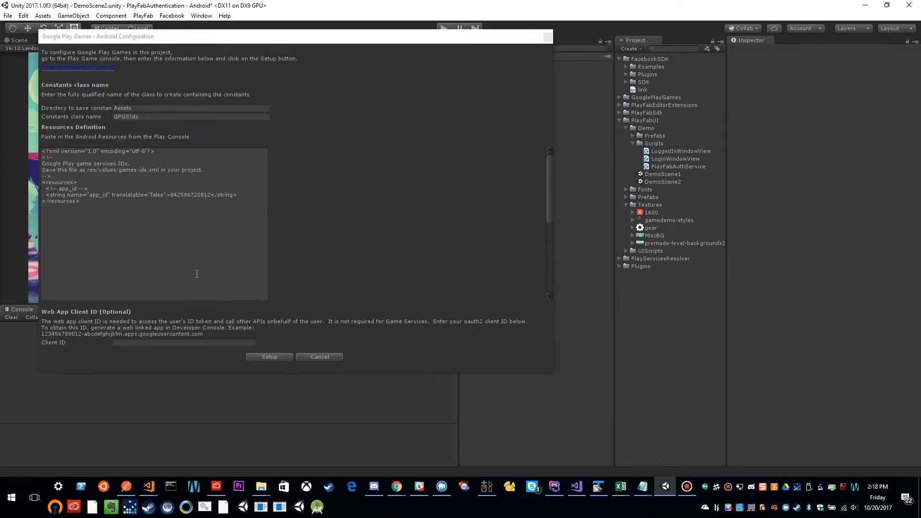
Run the Android setup and confirm the Android Jar Dependencies and Success dialogs.
left_click(267, 356)
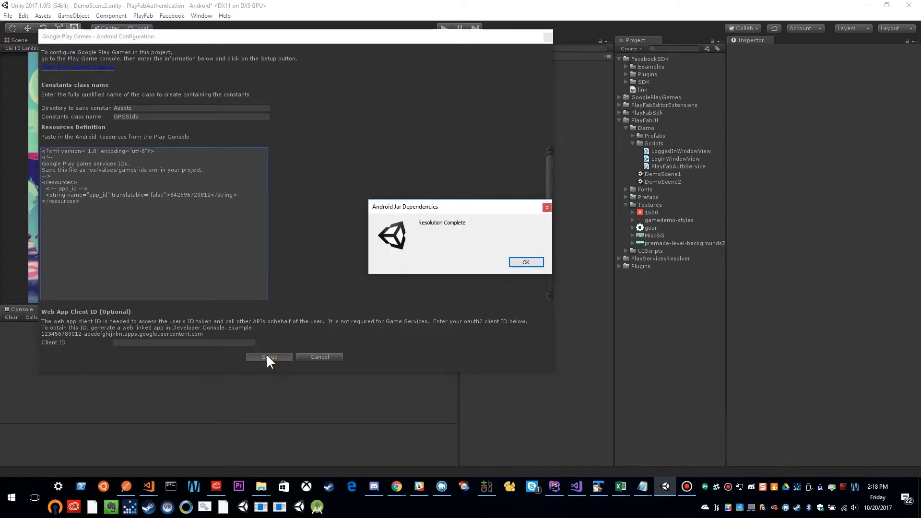
left_click(536, 262)
left_click(527, 262)
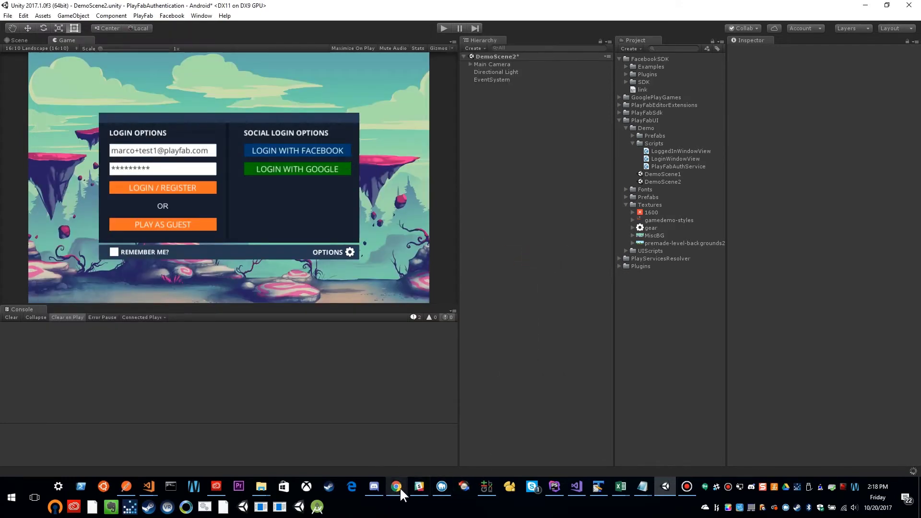
In Chrome's Play Console tab, go to Game details, then Linked apps, for PlayFab Authentication Example.
left_click(484, 448)
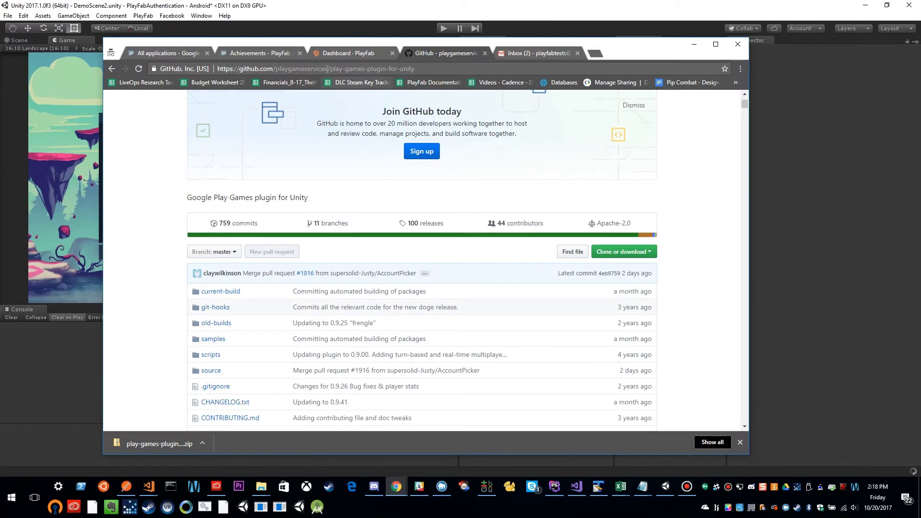
left_click(256, 53)
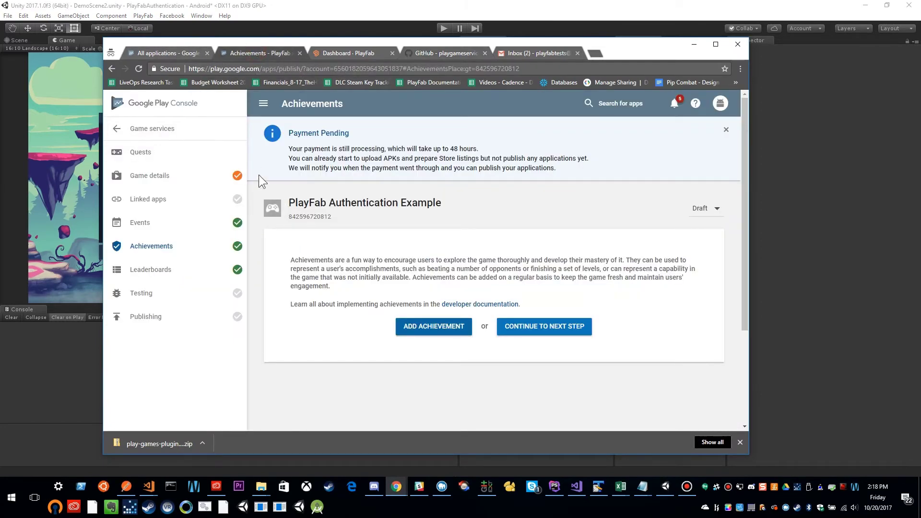
left_click(149, 176)
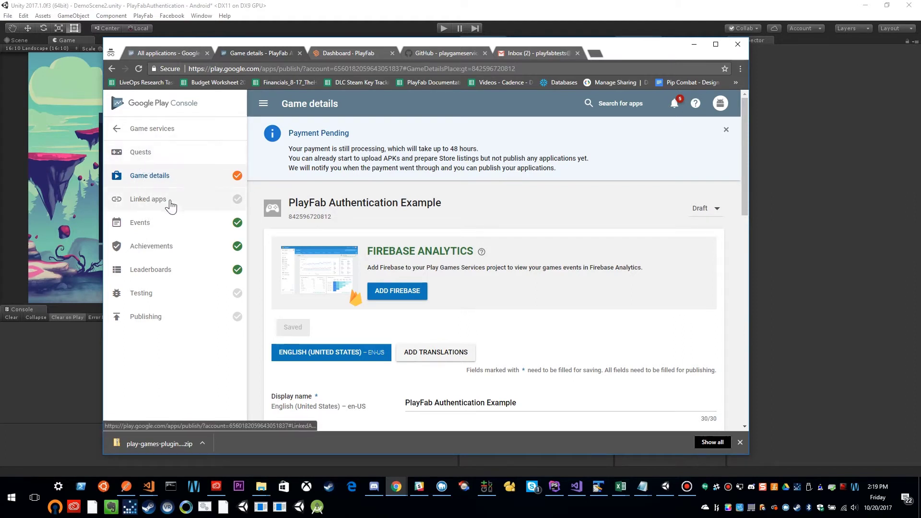
left_click(164, 204)
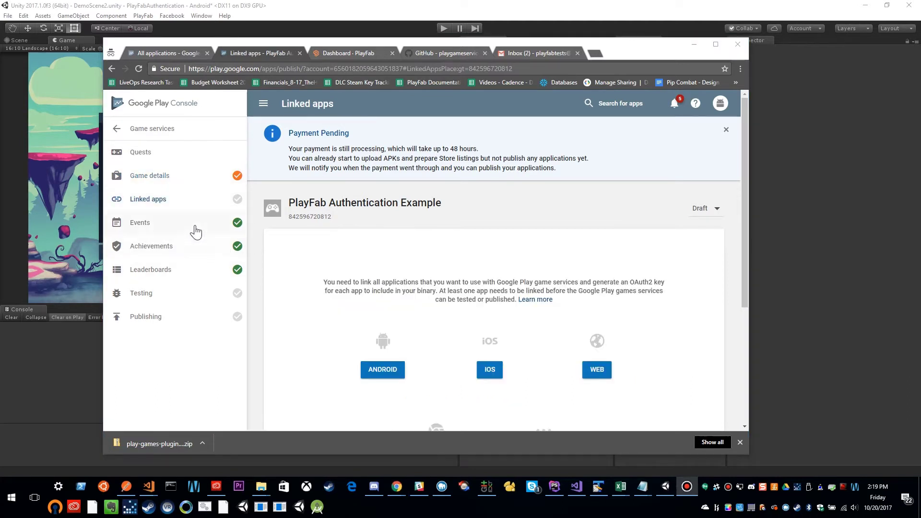
Open the Link an Android app form for PlayFab Authentication Example, then minimize Chrome.
scroll(422, 319, "down", 3)
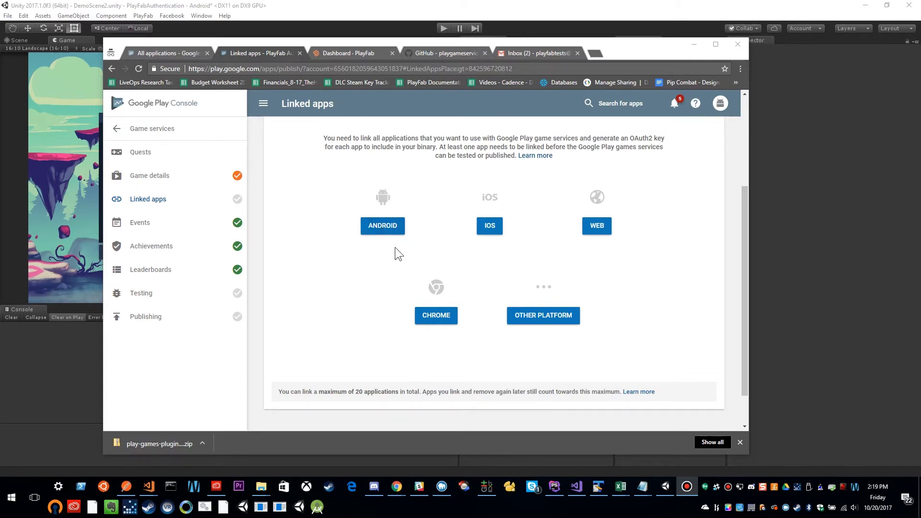
scroll(395, 253, "up", 1)
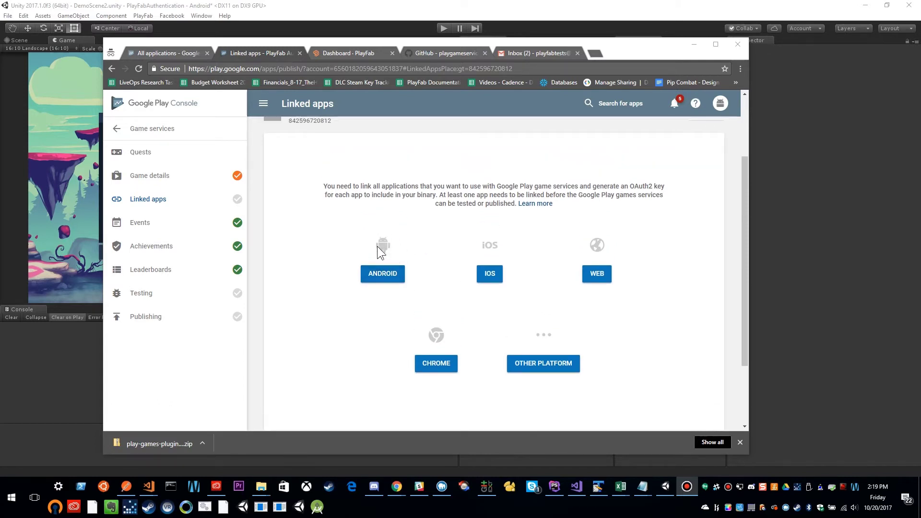
left_click(387, 278)
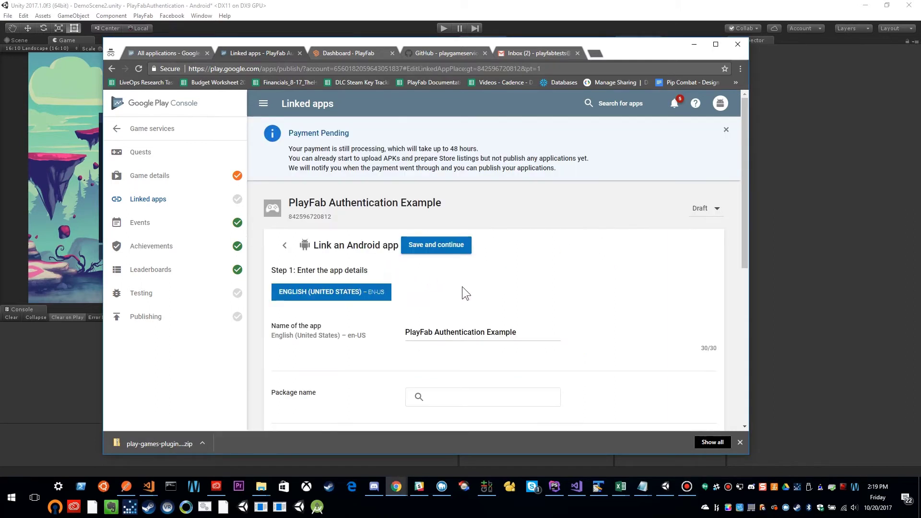
scroll(463, 287, "down", 1)
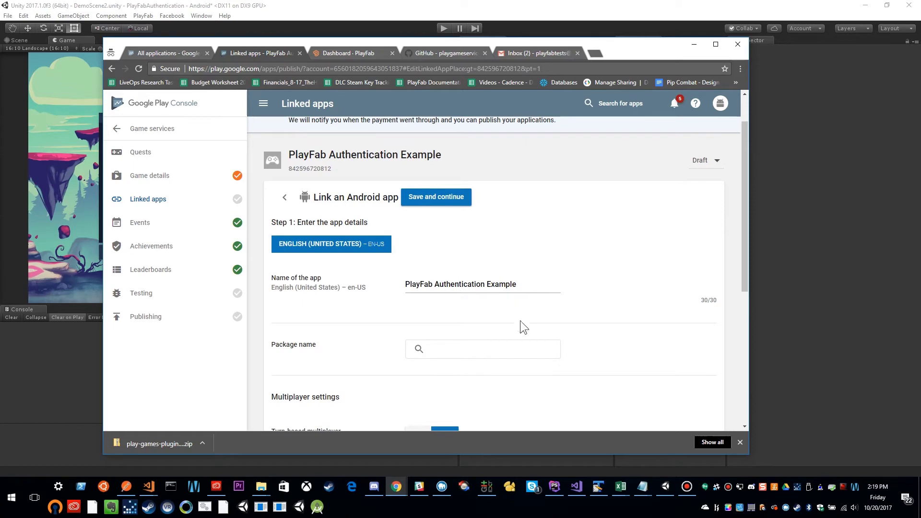
scroll(524, 327, "down", 1)
left_click(456, 302)
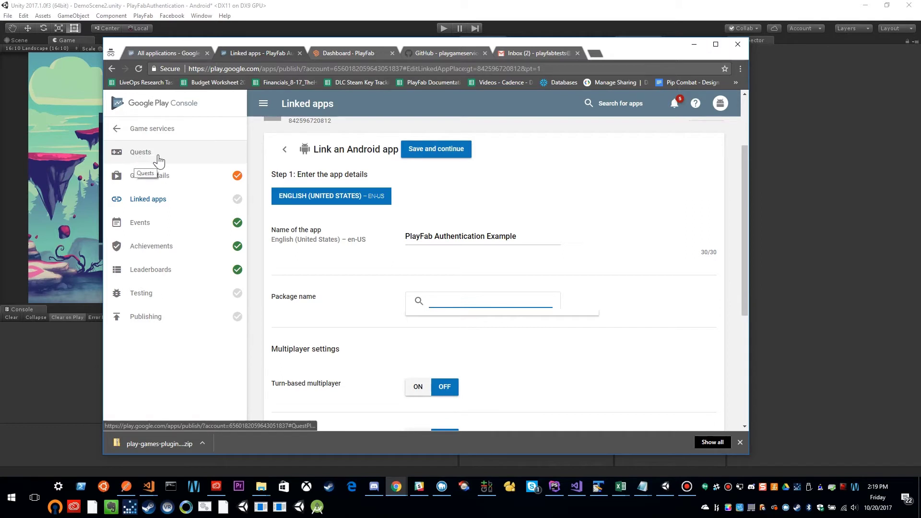
left_click(456, 299)
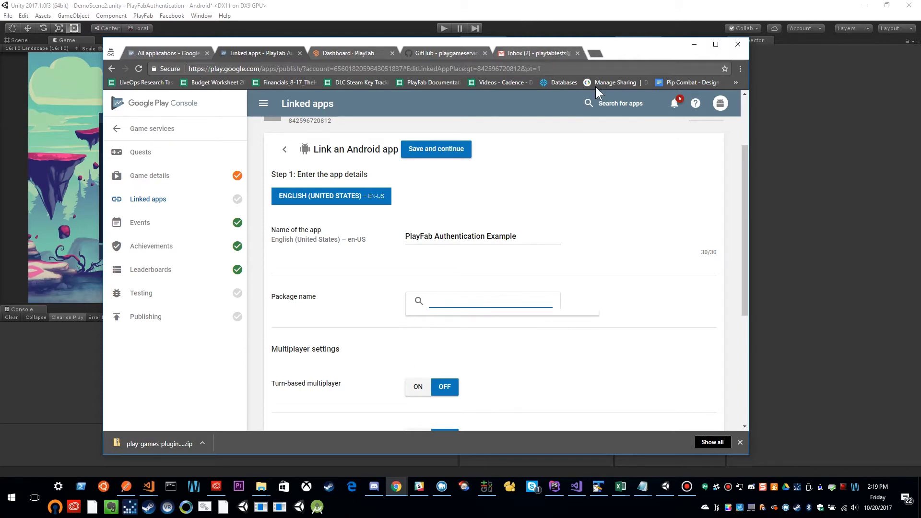
left_click(694, 44)
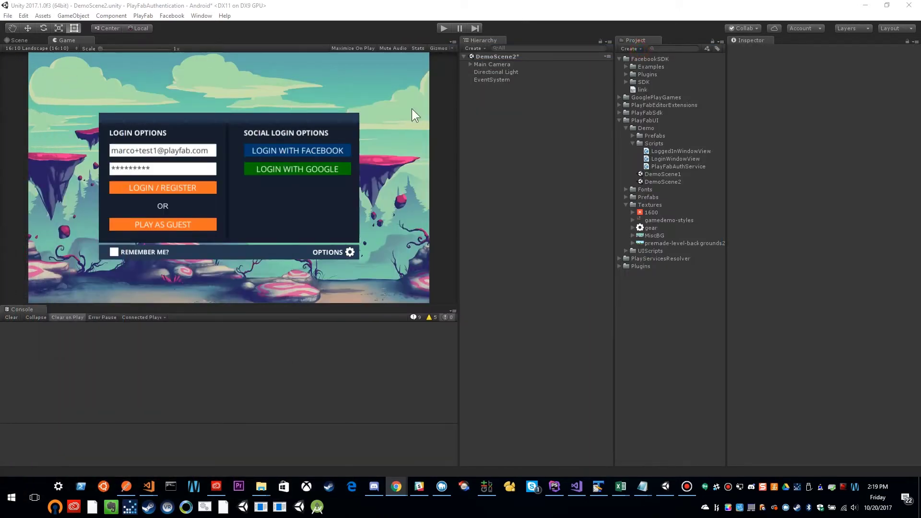
Copy package name com.playfab.authexample from Unity's Android Player Settings and return to Chrome.
left_click(534, 12)
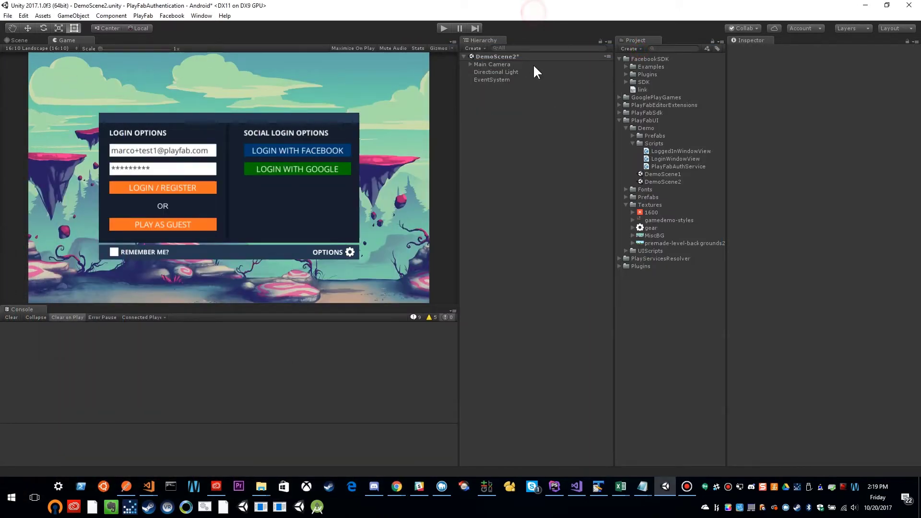
left_click(10, 15)
left_click(44, 111)
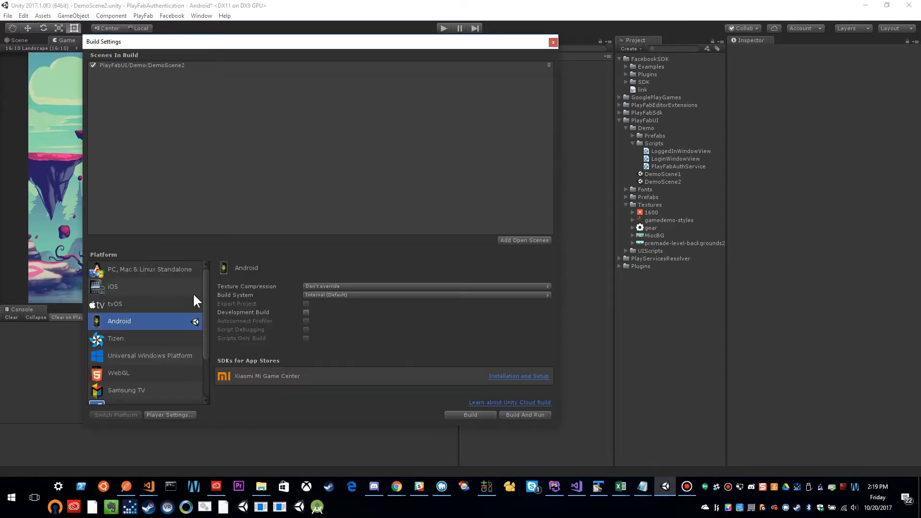
left_click(163, 416)
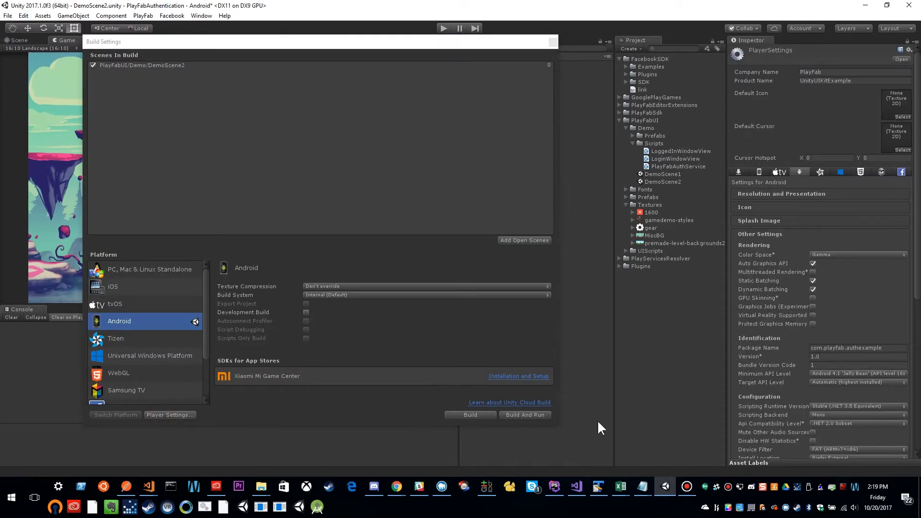
left_click(887, 349)
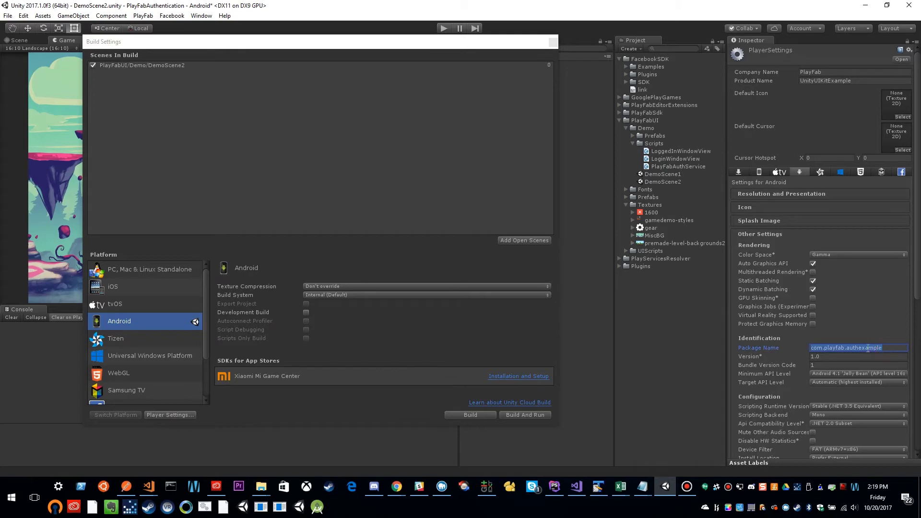
right_click(865, 348)
left_click(891, 372)
left_click(396, 486)
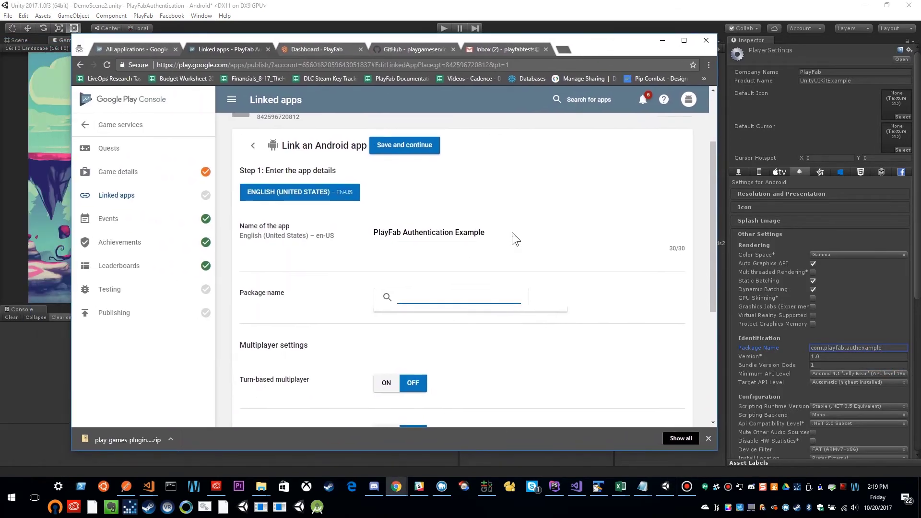
Link the Android app with package com.playfab.authexample, save, and start authorizing it.
key("ctrl+v")
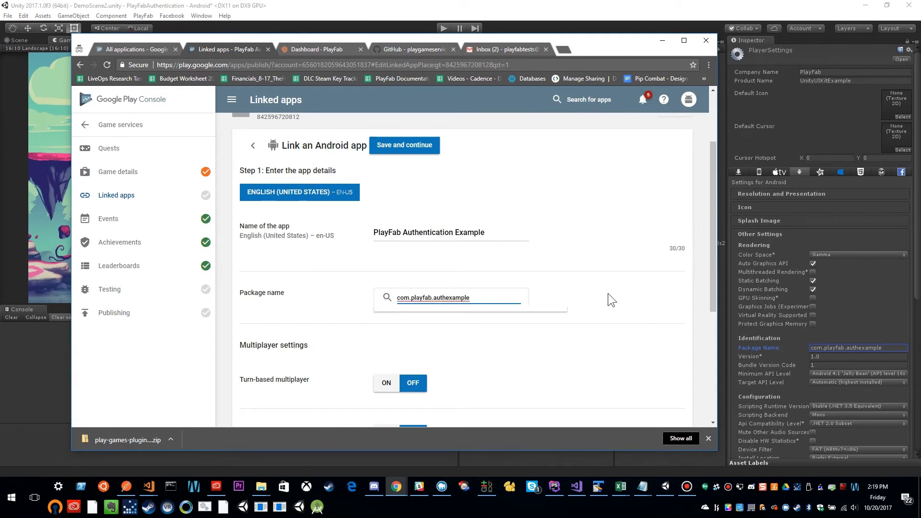
left_click(608, 294)
scroll(480, 322, "down", 4)
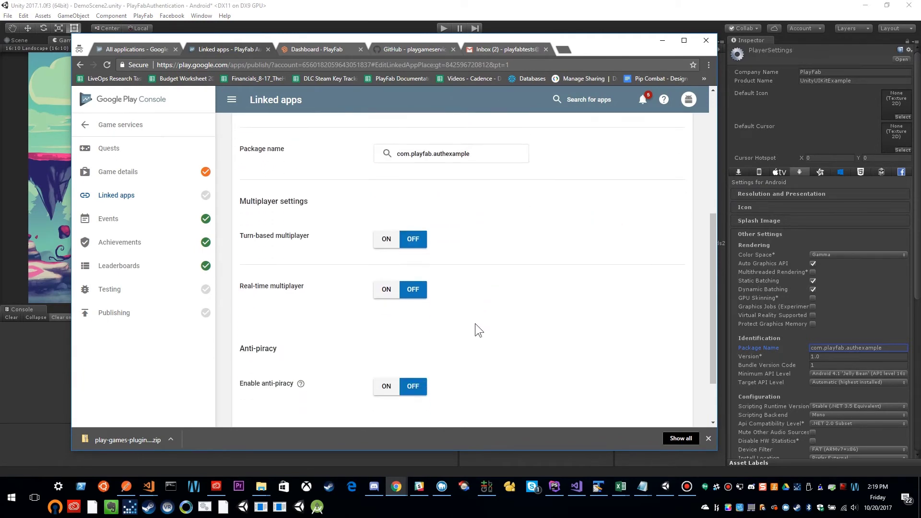
scroll(475, 323, "up", 2)
scroll(475, 324, "up", 4)
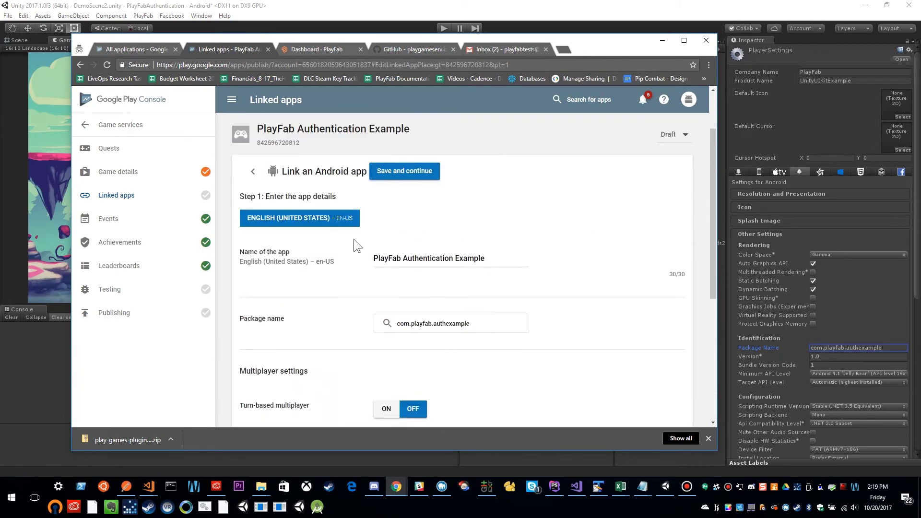
left_click(405, 168)
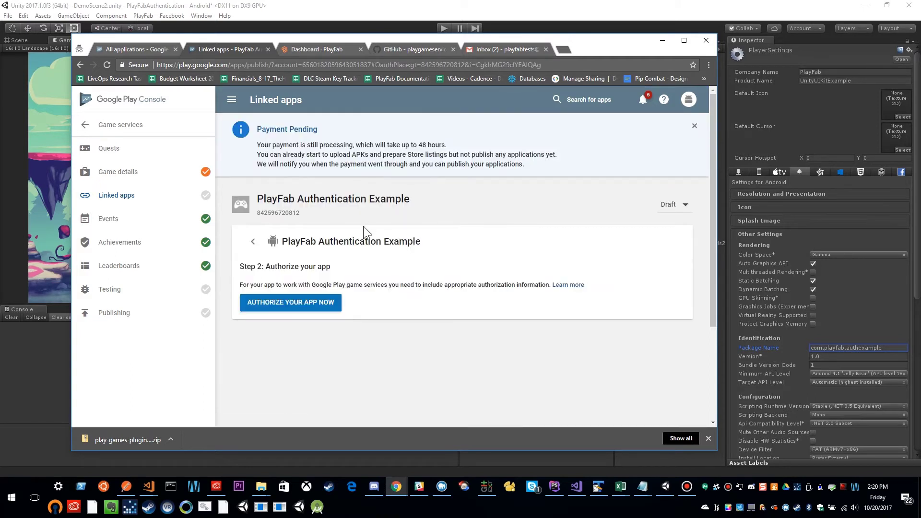
left_click(294, 307)
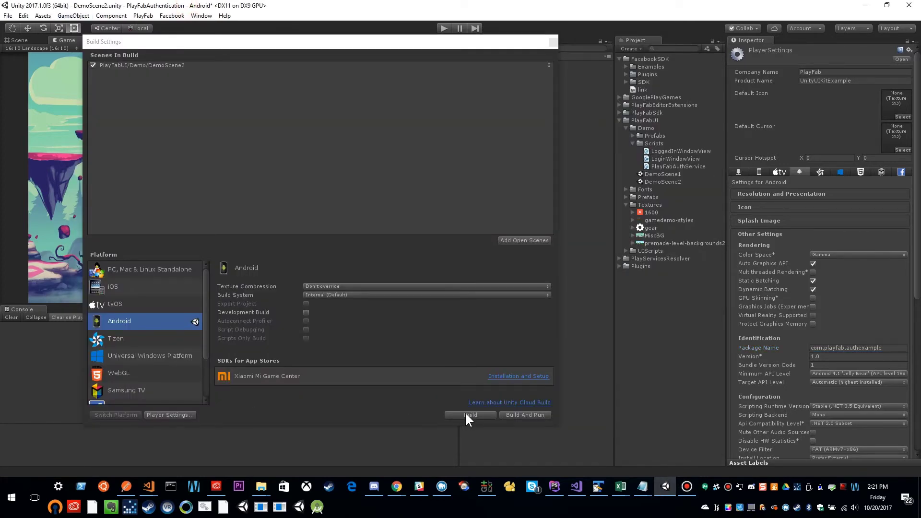
Build authsample.apk into the Builds folder, move that folder window aside, and return to Chrome.
left_click(465, 413)
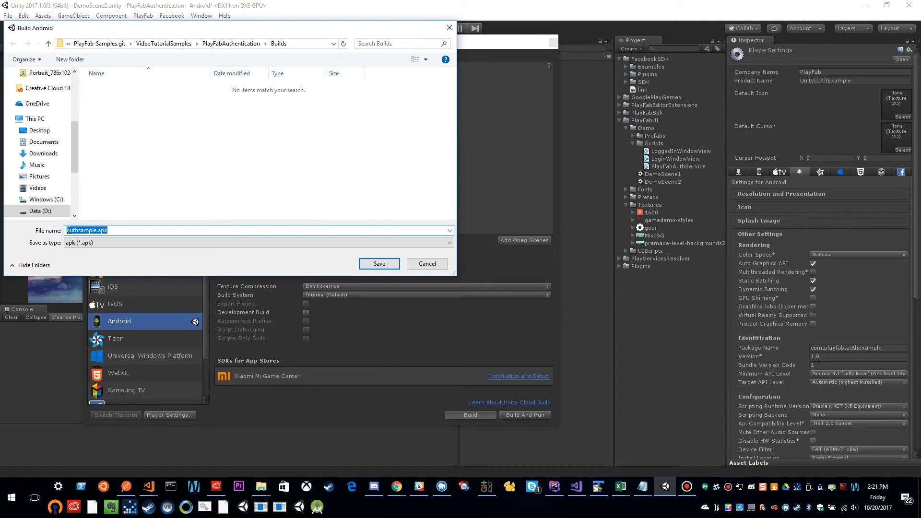
left_click(371, 264)
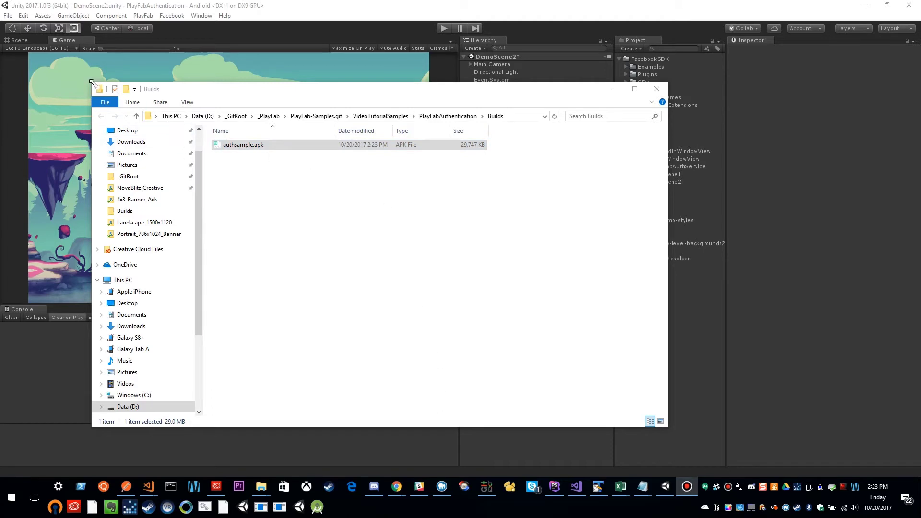
left_click_drag(94, 84, 242, 102)
left_click_drag(398, 113, 642, 62)
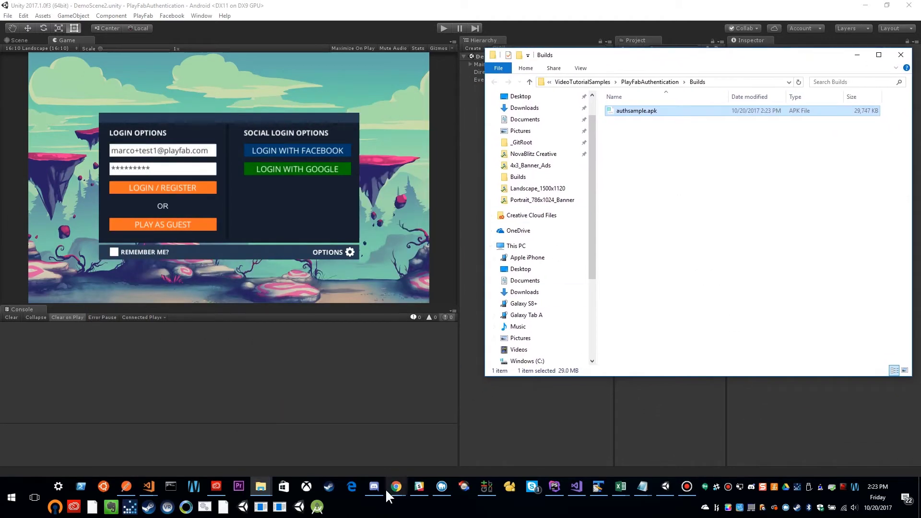
mouse_move(396, 487)
left_click(490, 435)
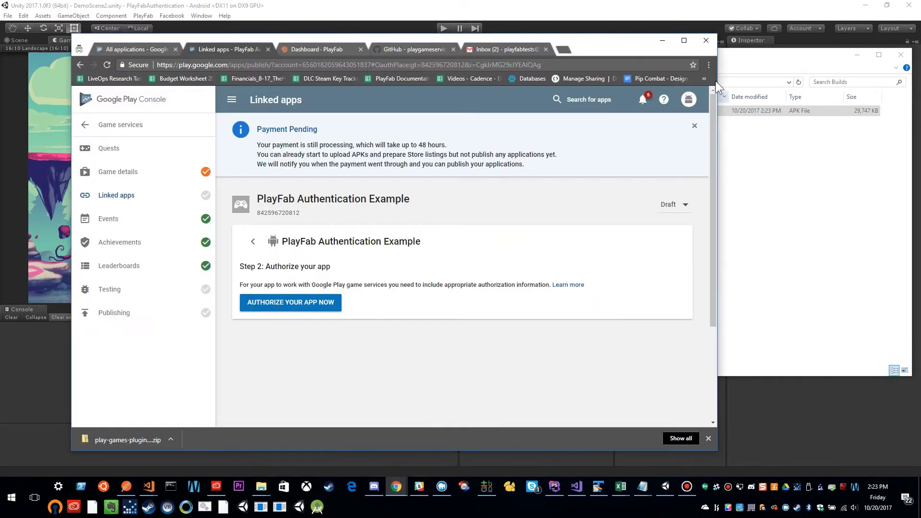
Go to All applications in Play Console and open PlayFab Authentication Sample.
left_click_drag(628, 45, 576, 42)
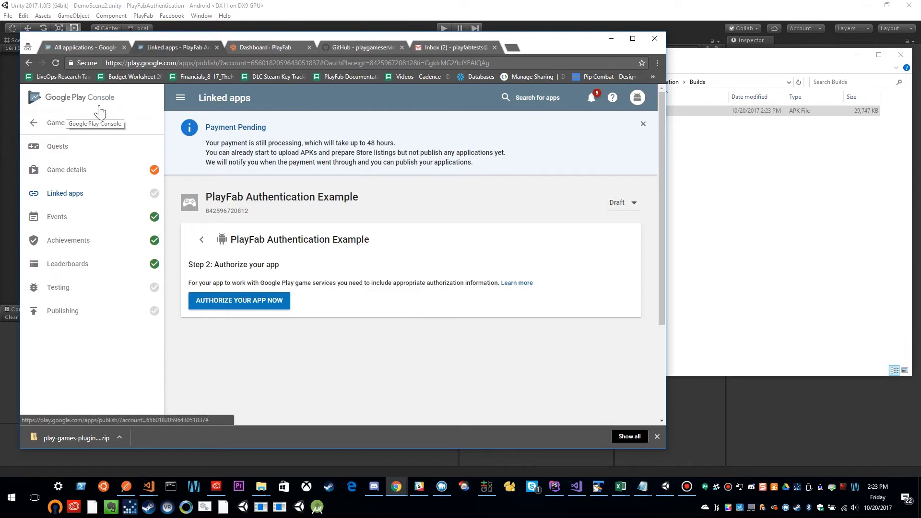
left_click(124, 127)
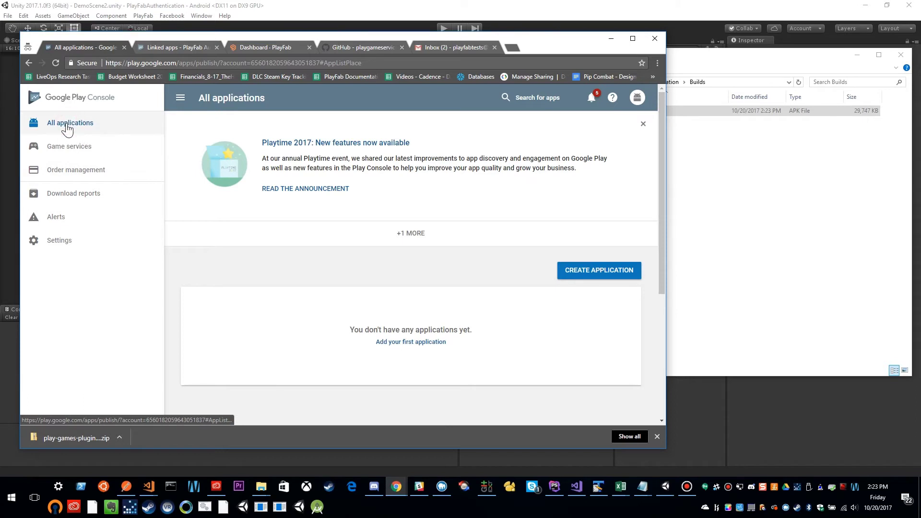
left_click(51, 99)
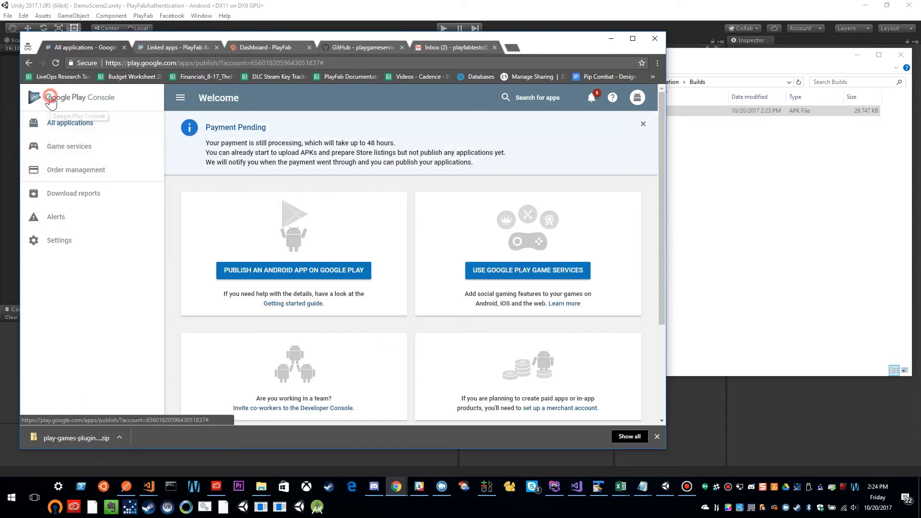
left_click(71, 129)
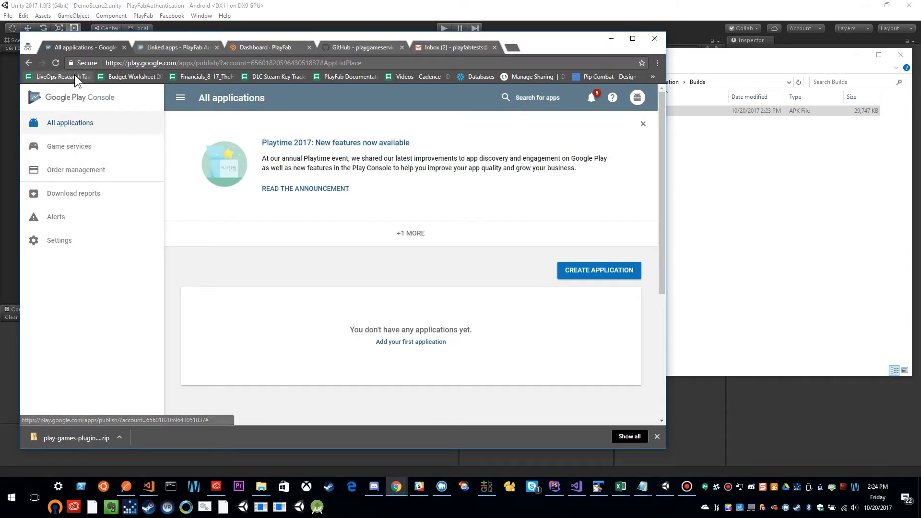
scroll(287, 275, "down", 3)
scroll(287, 275, "up", 3)
left_click(55, 63)
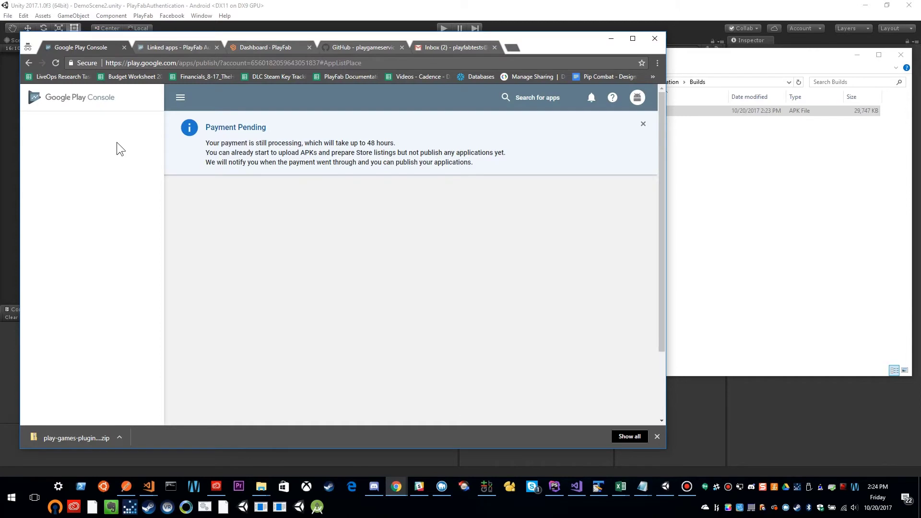
left_click(246, 327)
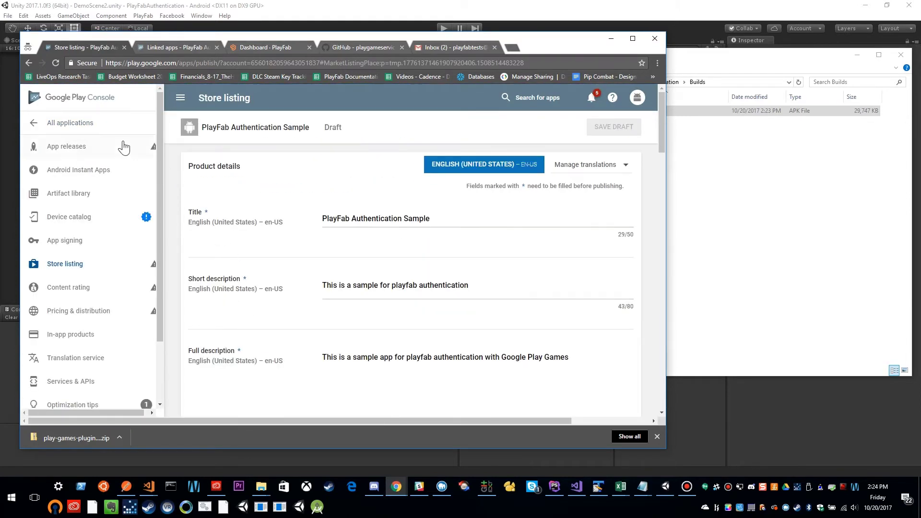
Open the app's Alpha track from App releases and scroll to Create release.
left_click(70, 150)
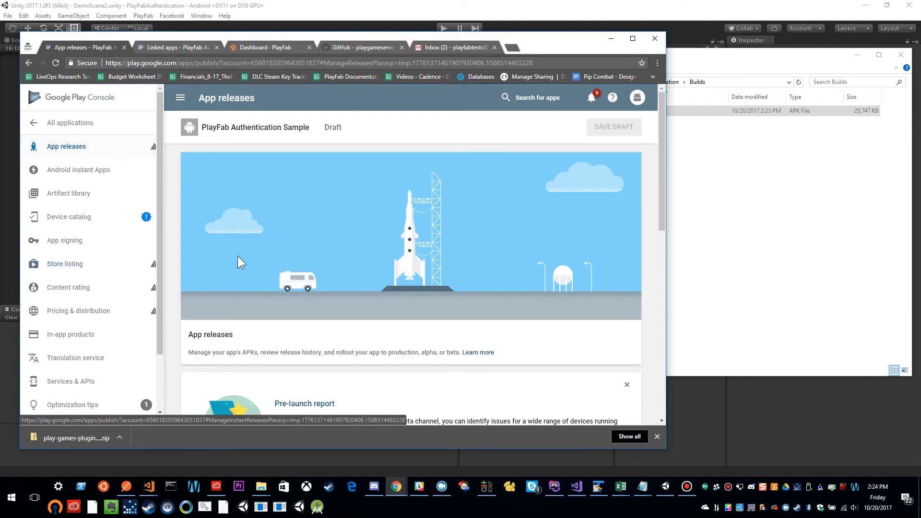
scroll(240, 272, "down", 10)
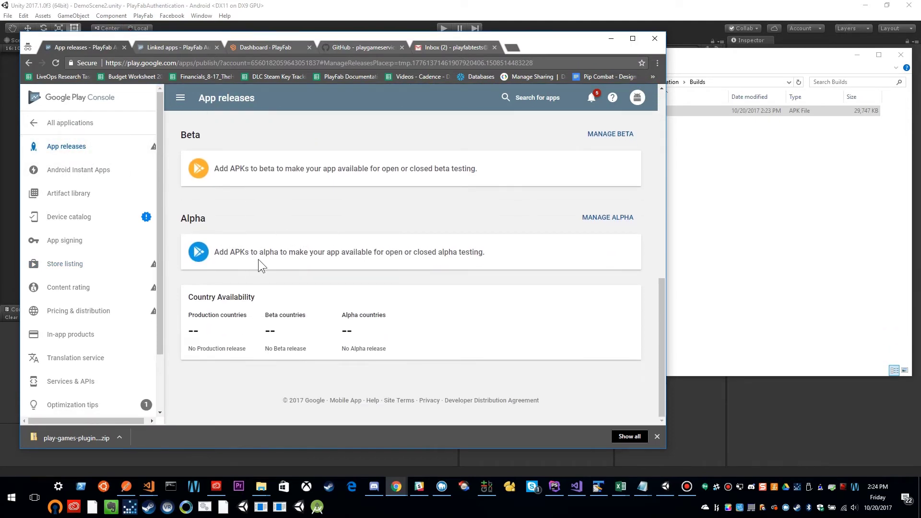
left_click(602, 227)
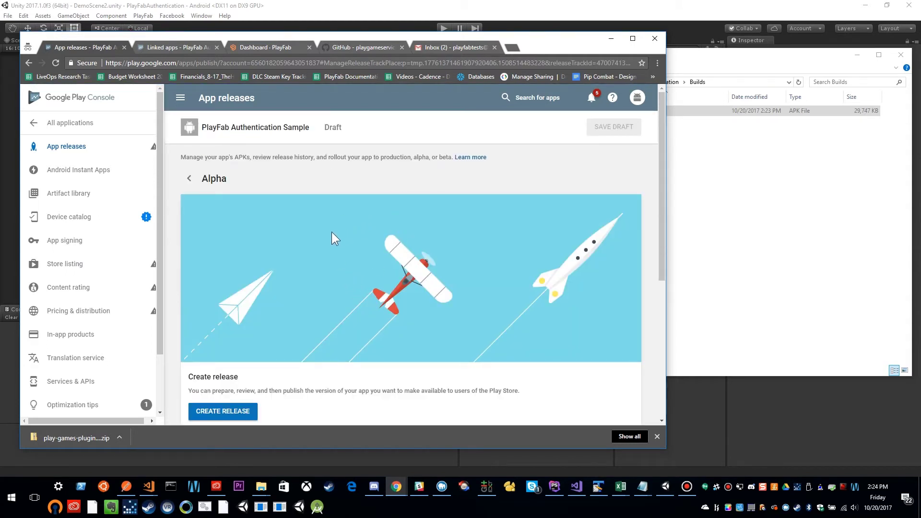
scroll(332, 231, "down", 4)
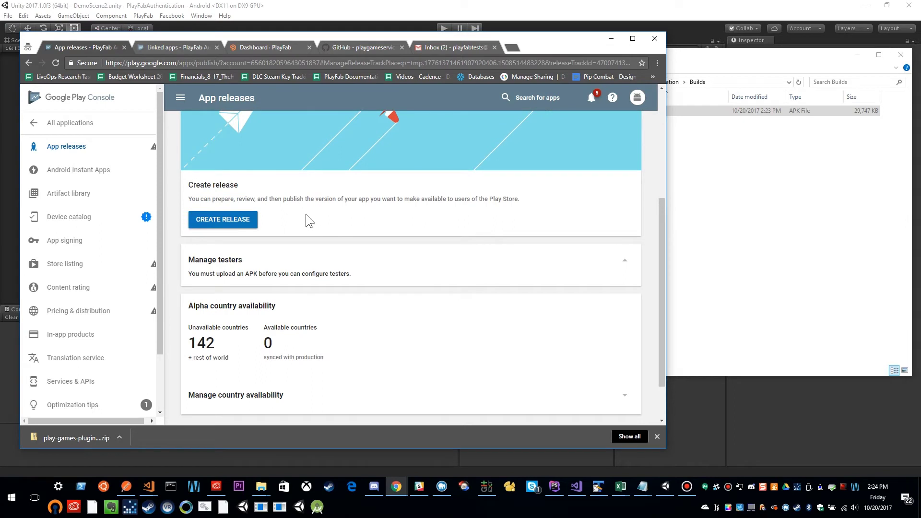
Create a new alpha release and enroll the app in Google Play App Signing.
left_click(237, 222)
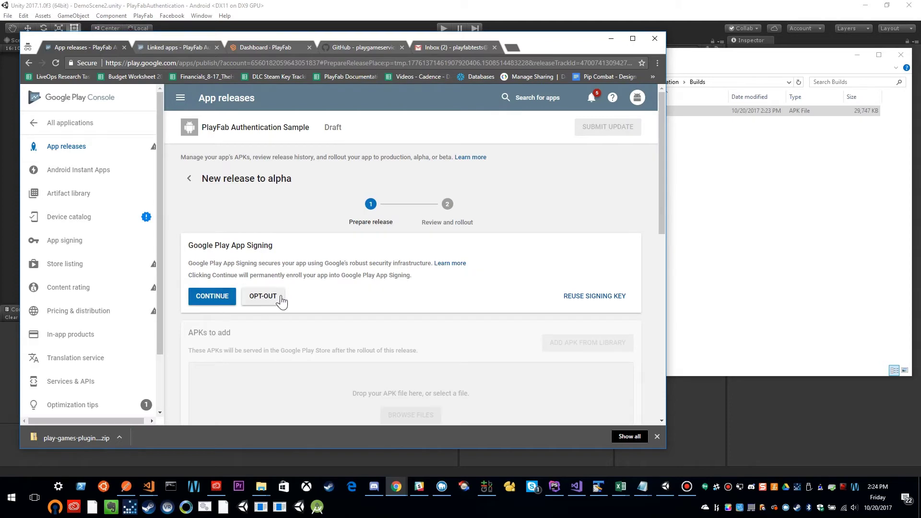
scroll(396, 300, "down", 2)
left_click(216, 205)
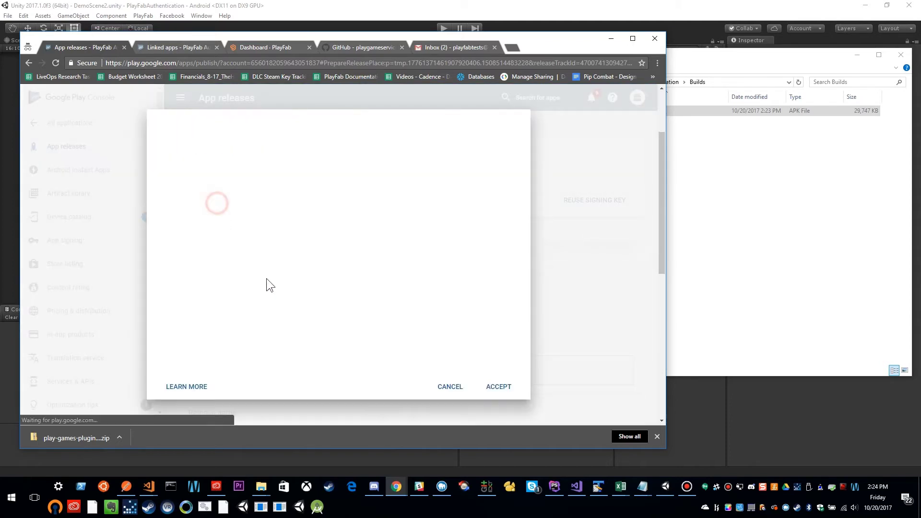
left_click(502, 378)
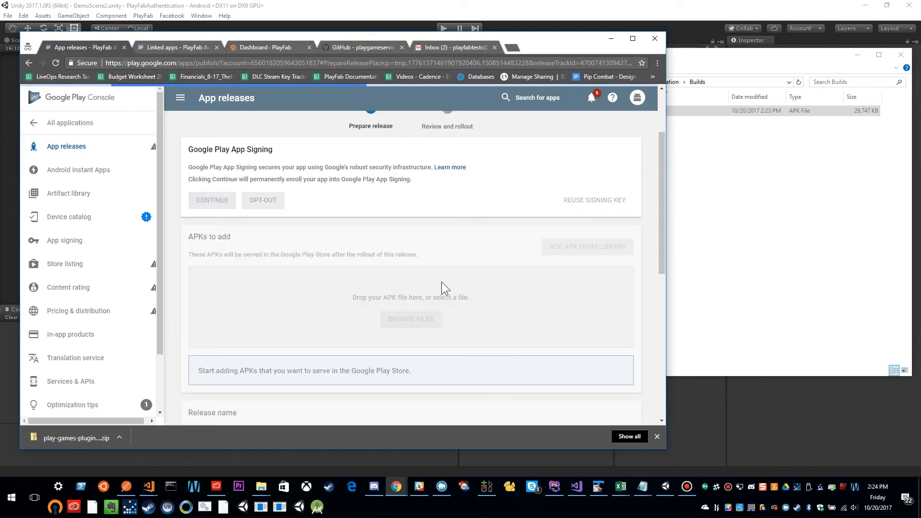
scroll(441, 282, "down", 2)
scroll(412, 272, "up", 1)
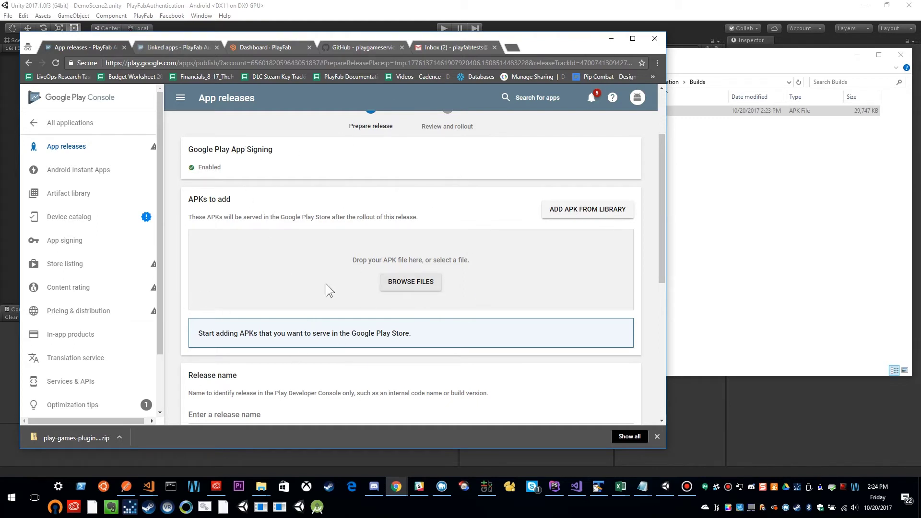
Upload authsample.apk (version code 1) into the new alpha release.
left_click(778, 223)
left_click_drag(633, 113, 392, 278)
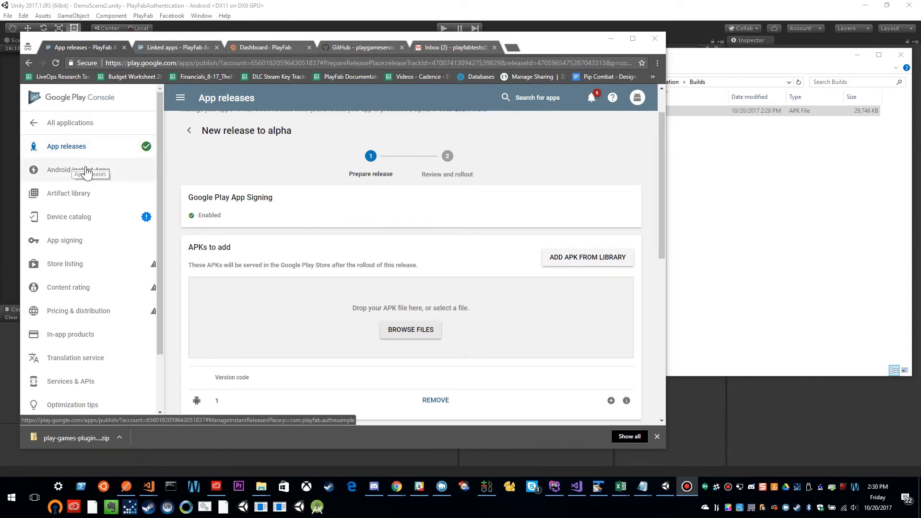
left_click(182, 47)
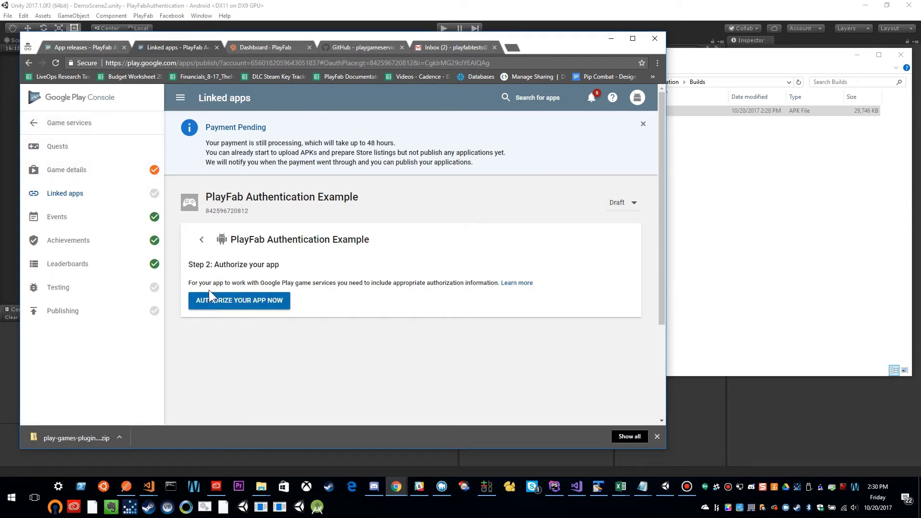
Authorize the linked Android app and confirm creating its OAuth client for com.playfab.authexample.
left_click(239, 302)
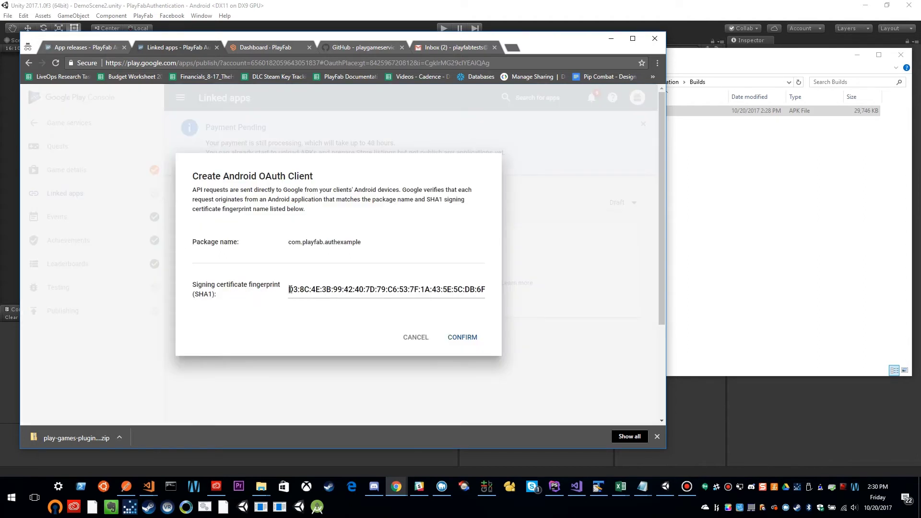
left_click(463, 339)
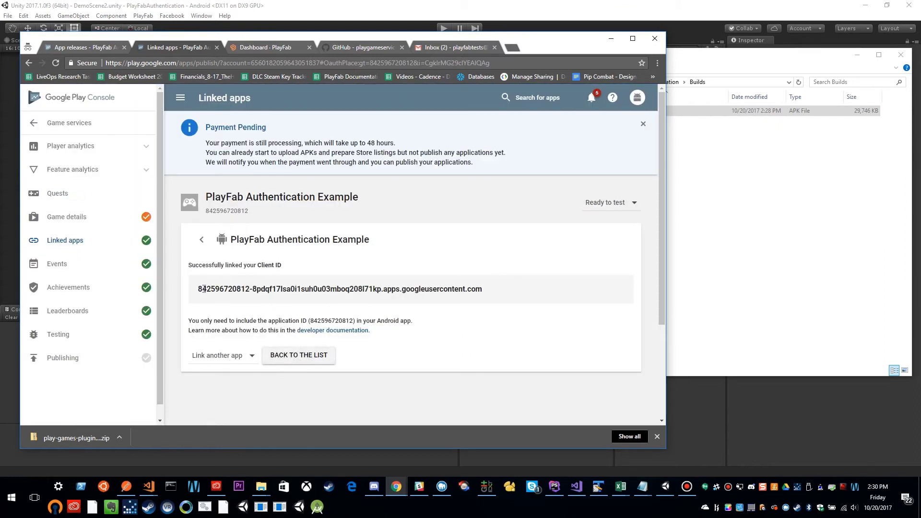
Return to the Linked apps list via Events and show the Link another app platform choices.
left_click_drag(196, 288, 485, 291)
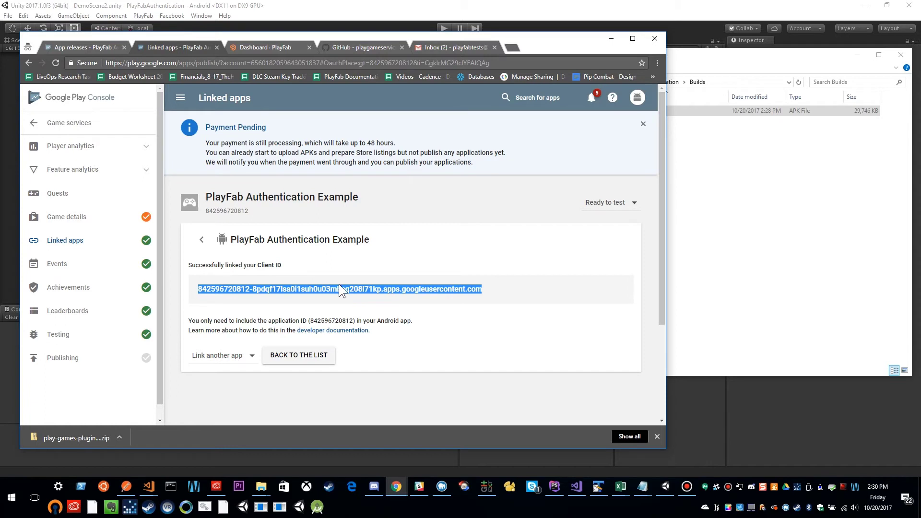
left_click(287, 356)
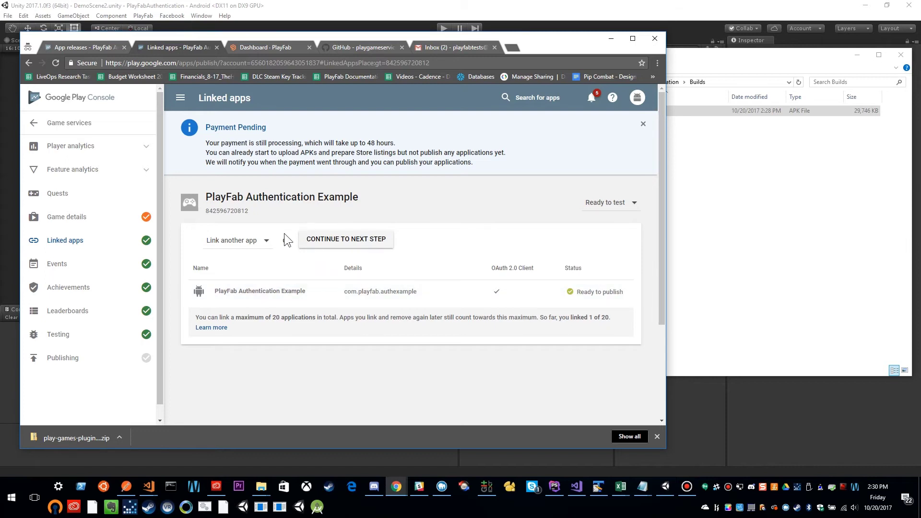
left_click(365, 239)
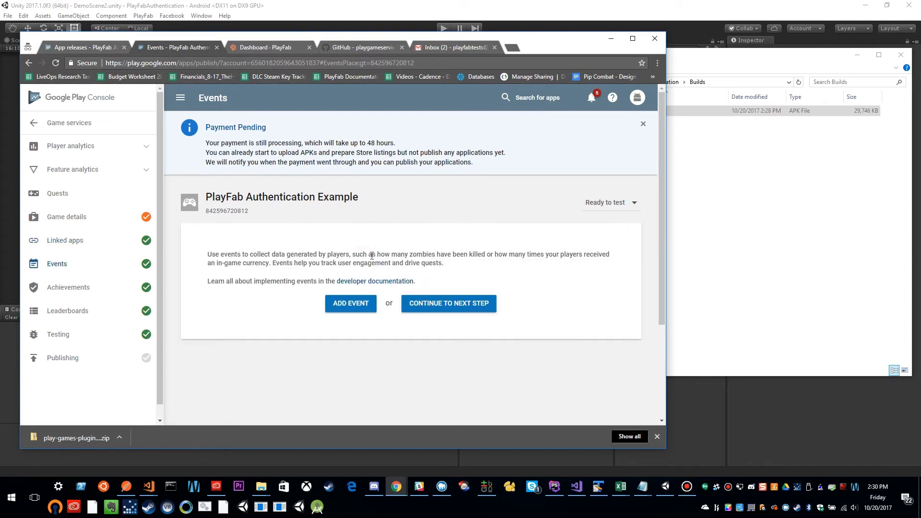
left_click(617, 209)
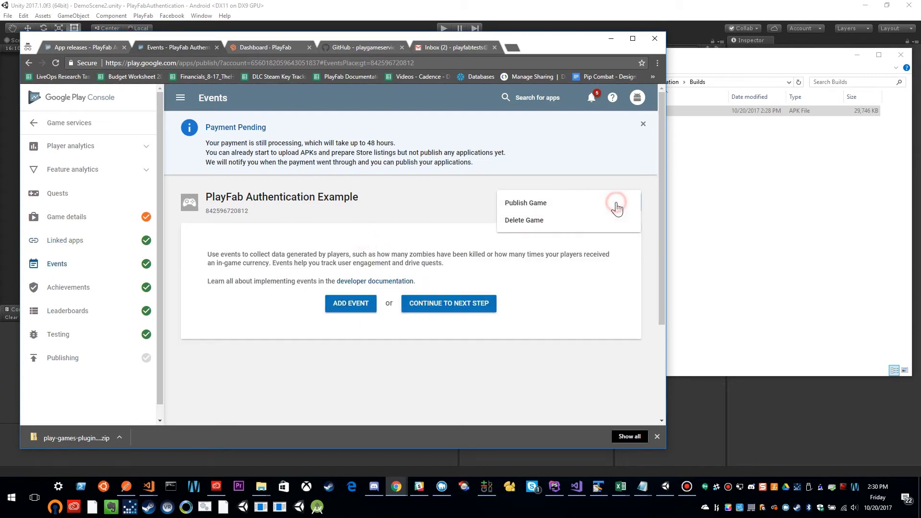
left_click(439, 212)
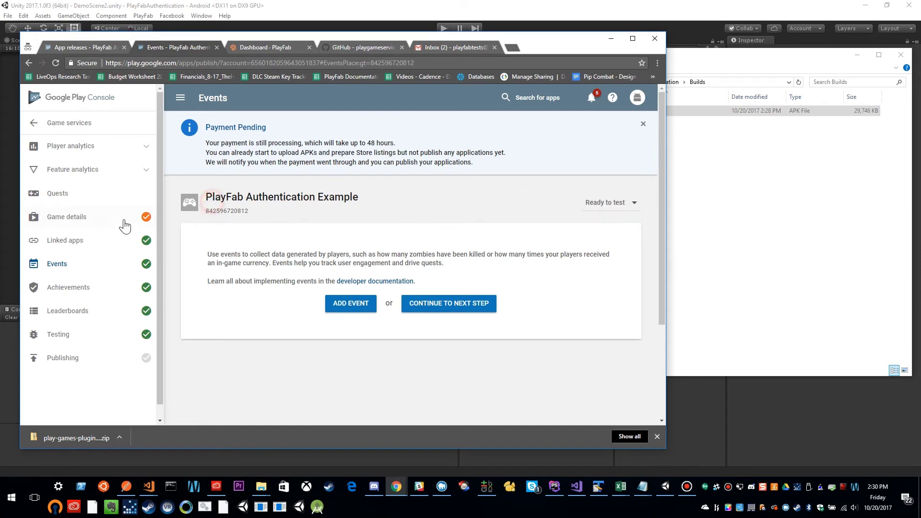
left_click(73, 240)
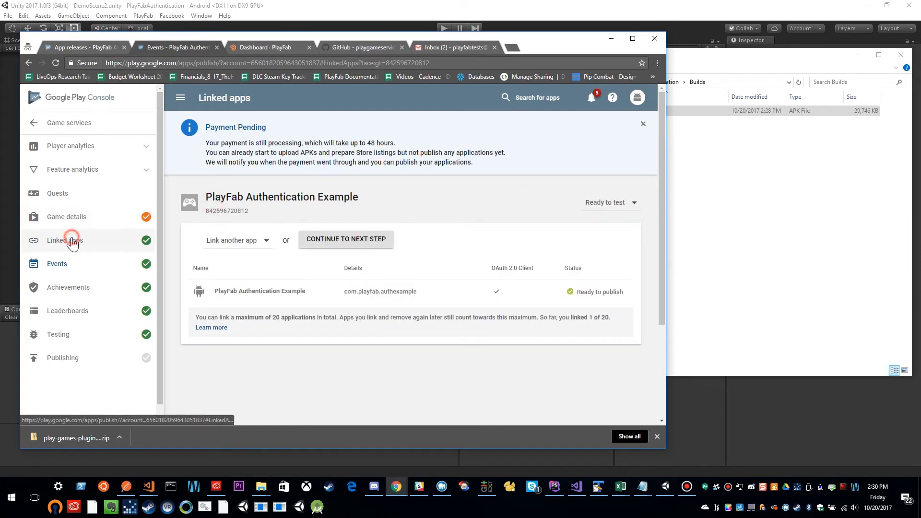
left_click(258, 242)
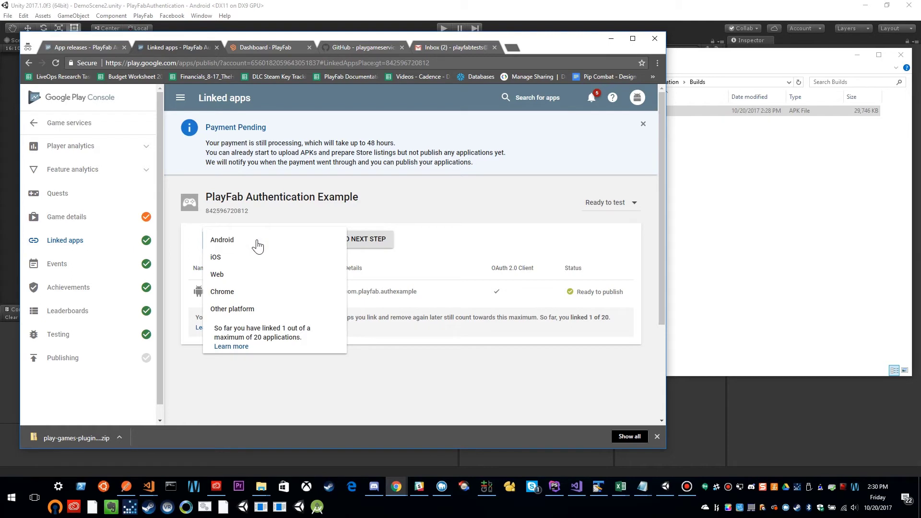
Choose Web under Link another app, then go to PlayFab's My Game settings.
left_click(310, 205)
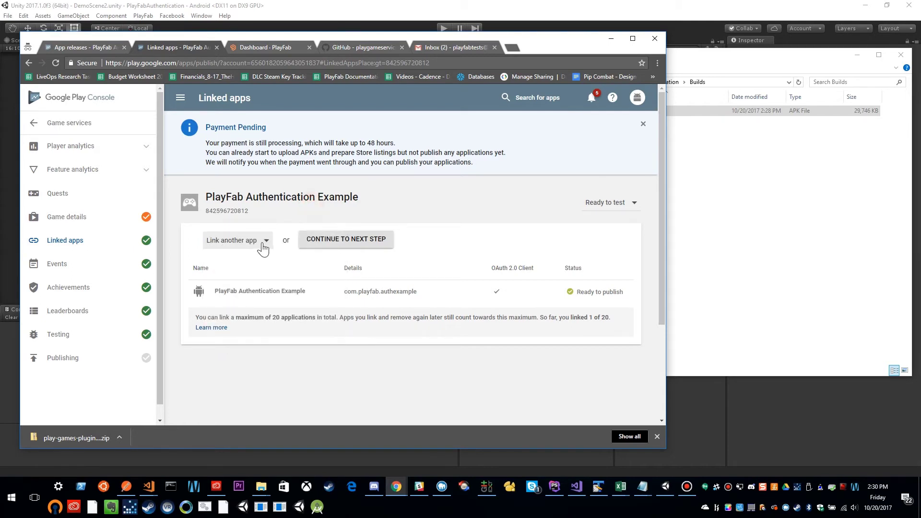
left_click(263, 245)
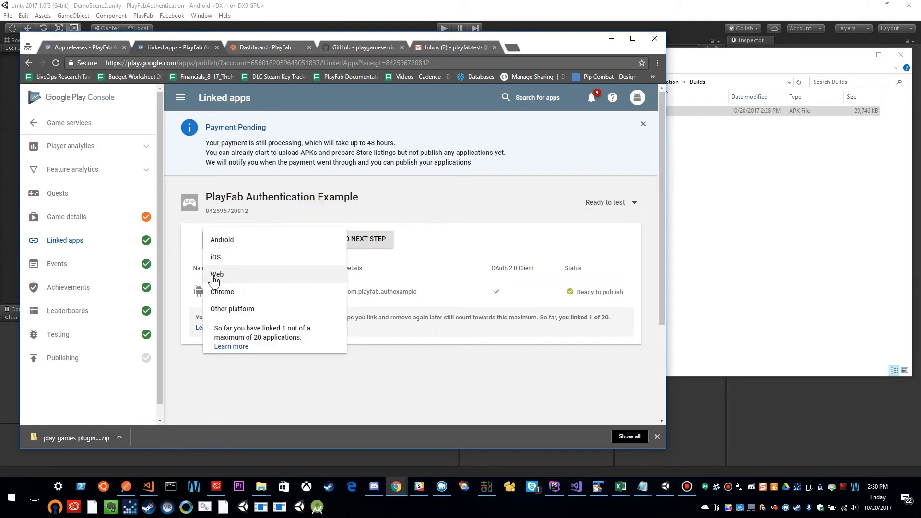
left_click(219, 275)
scroll(409, 281, "down", 3)
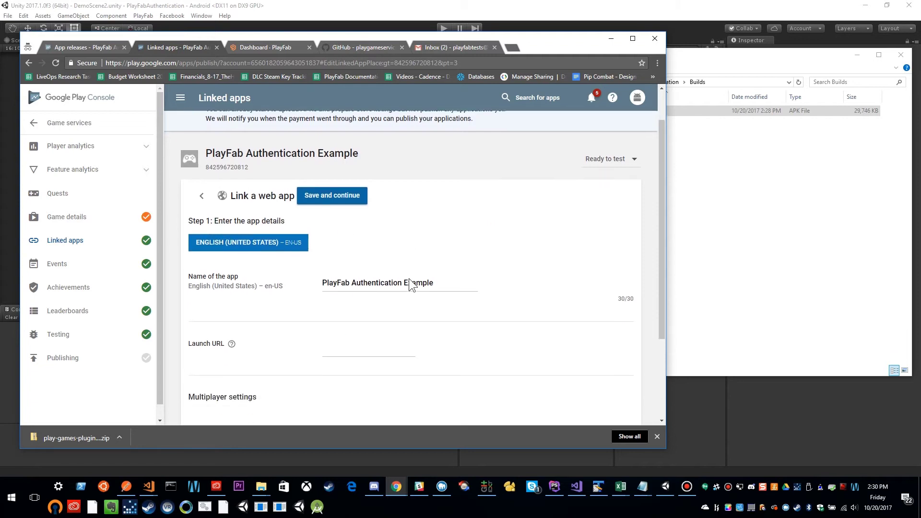
left_click(384, 244)
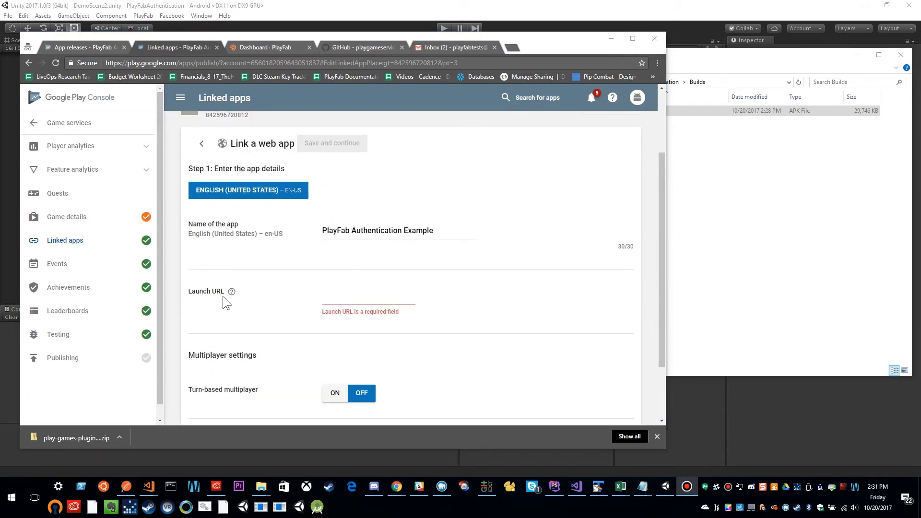
mouse_move(232, 292)
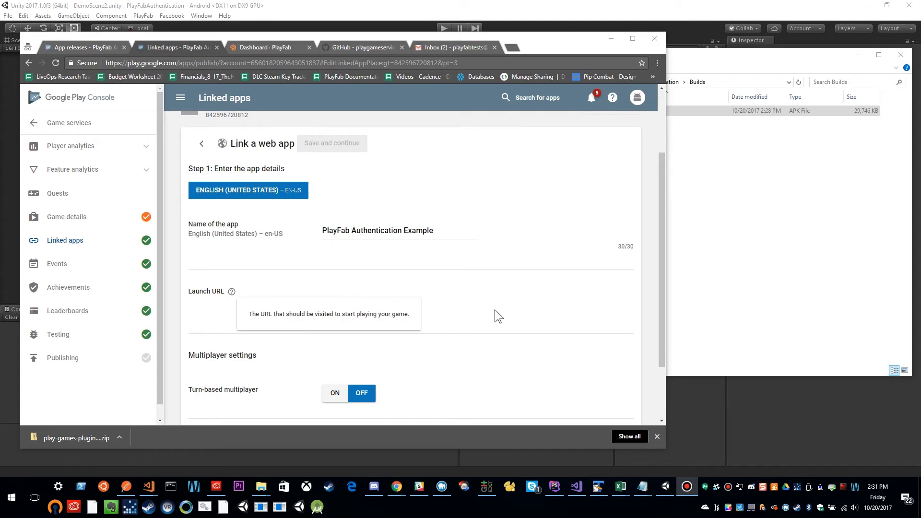
left_click(262, 47)
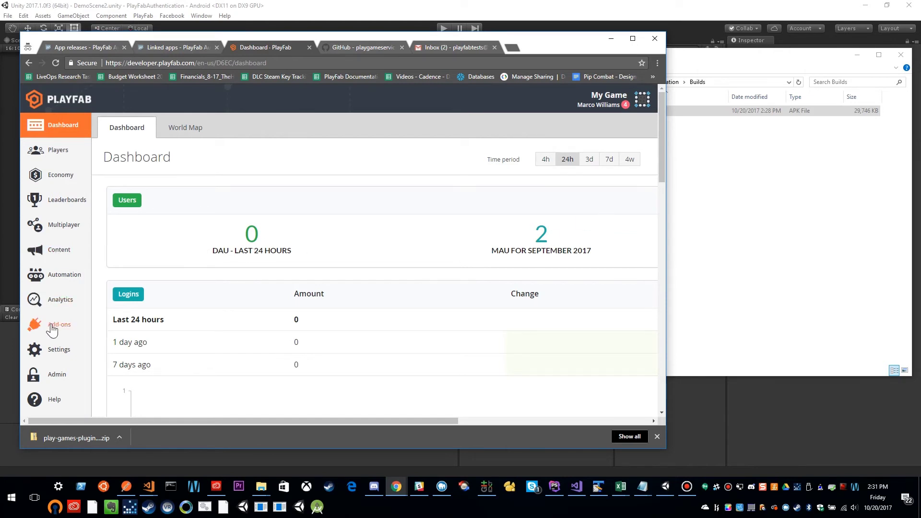
left_click(64, 353)
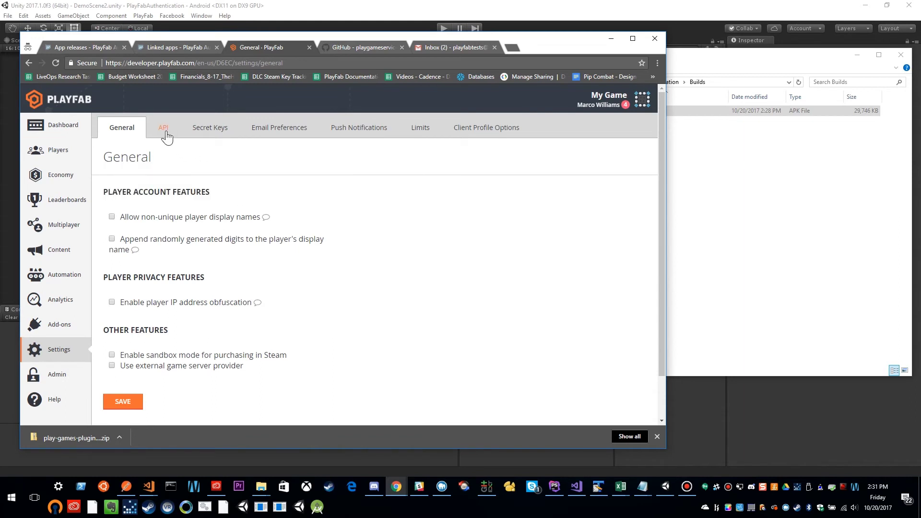
left_click(163, 130)
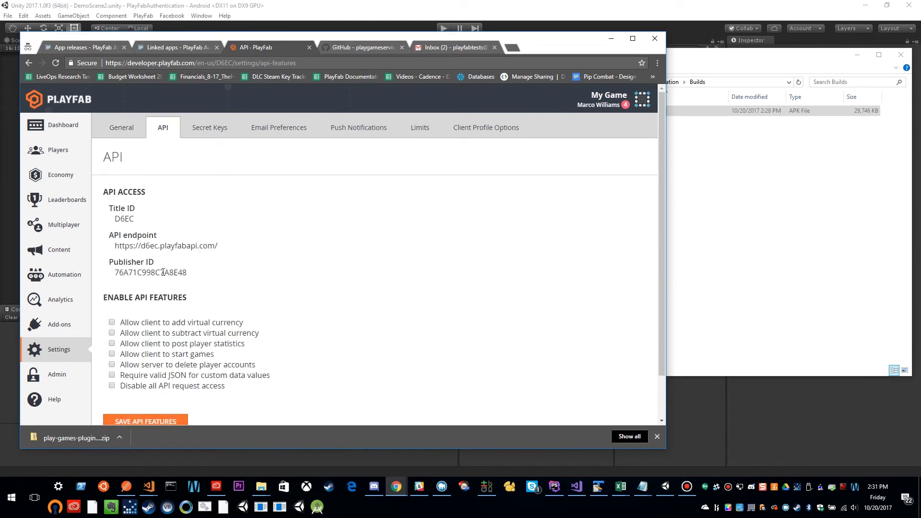
left_click_drag(114, 247, 212, 246)
right_click(212, 246)
left_click(236, 252)
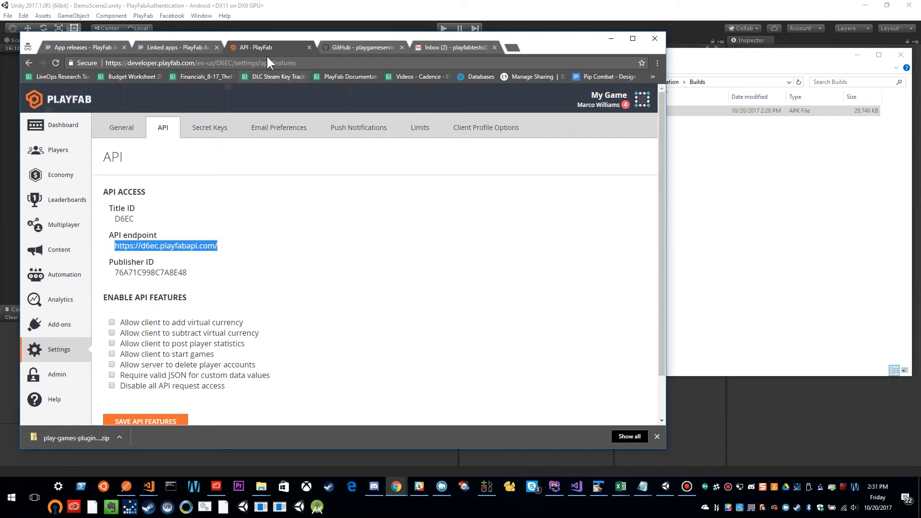
left_click(188, 47)
left_click(340, 299)
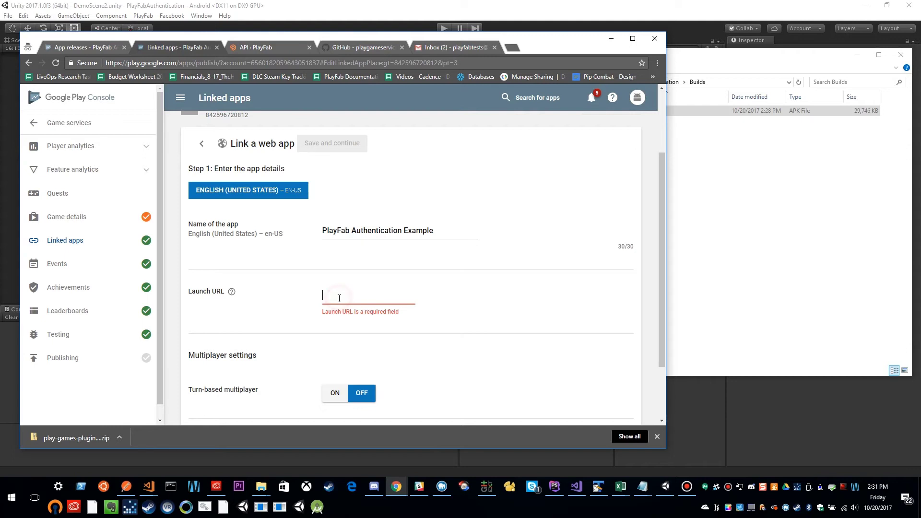
key("ctrl+v")
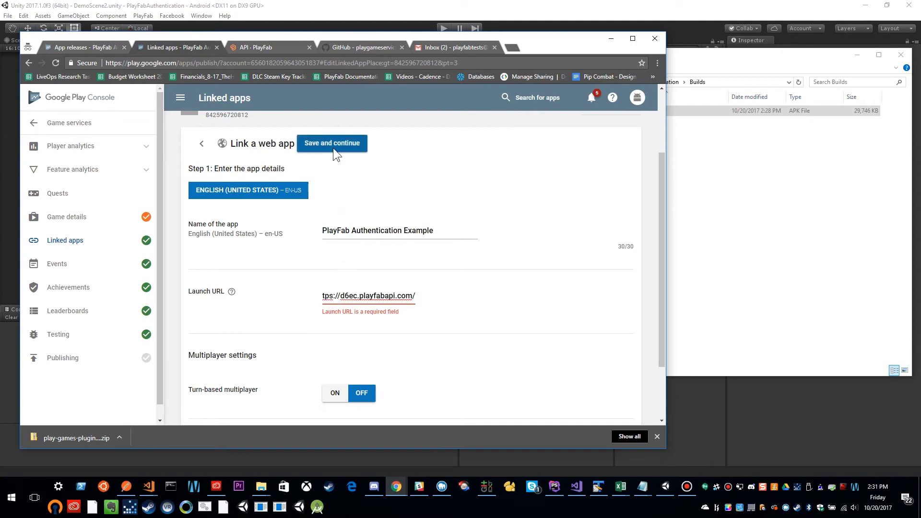
left_click(331, 145)
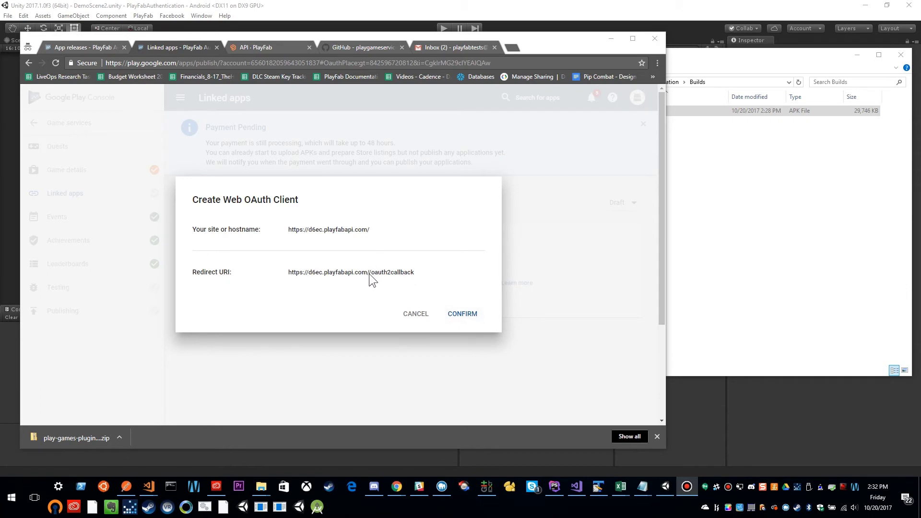
left_click(404, 314)
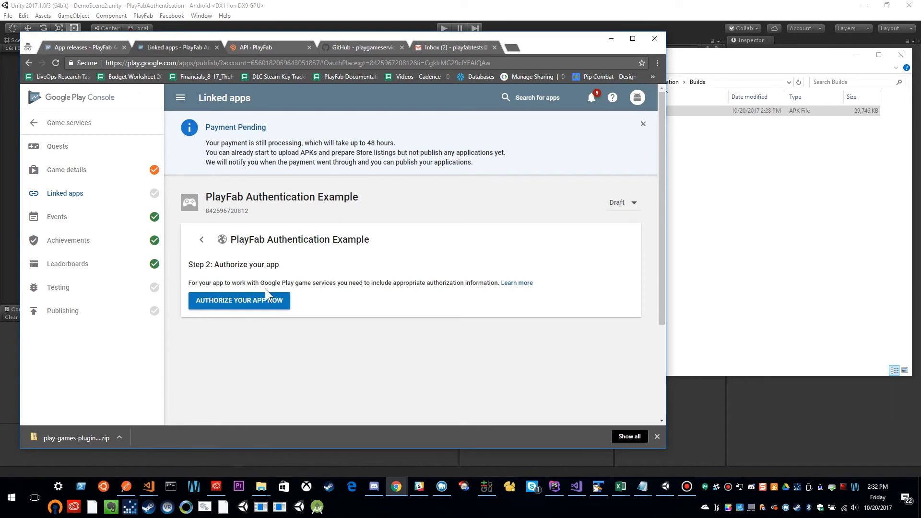
left_click(207, 242)
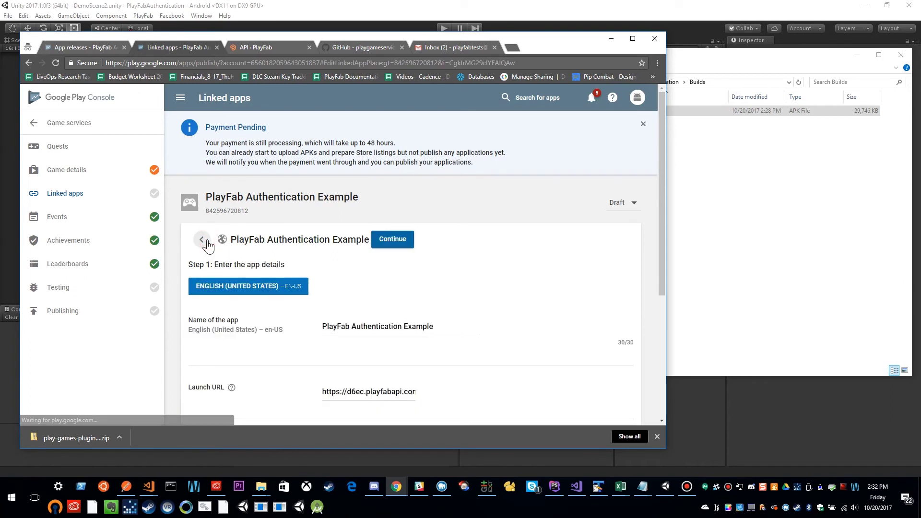
scroll(399, 357, "down", 2)
left_click(416, 295)
left_click_drag(397, 296, 436, 291)
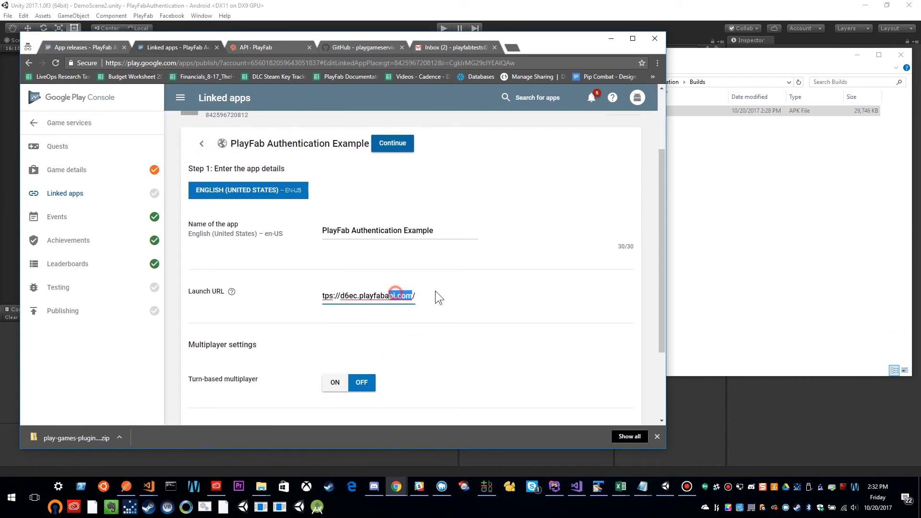
left_click(413, 293)
key("BackSpace")
left_click(412, 144)
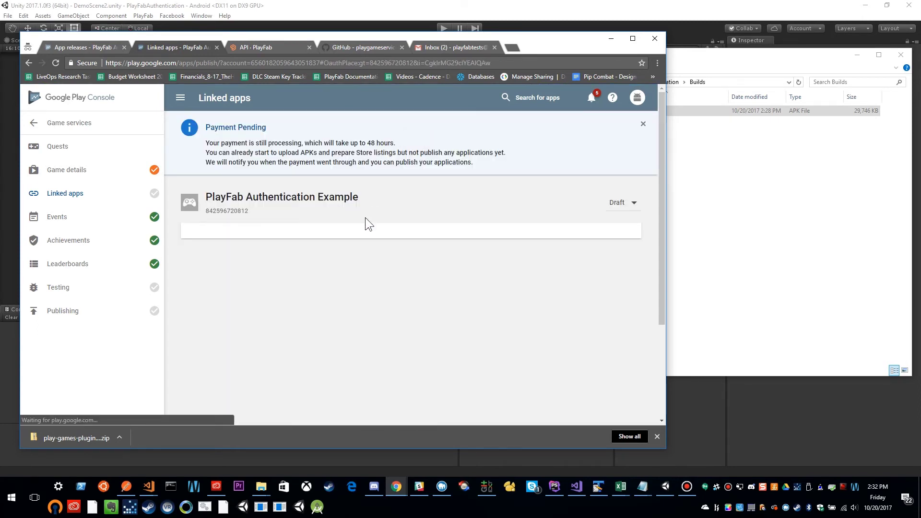
Authorize the web app with a new web OAuth client and copy its Client ID.
left_click(234, 302)
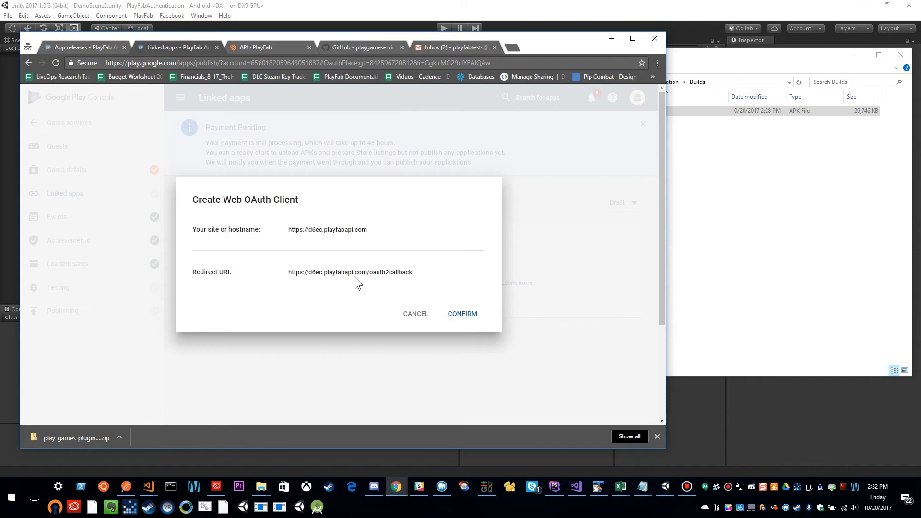
left_click(467, 317)
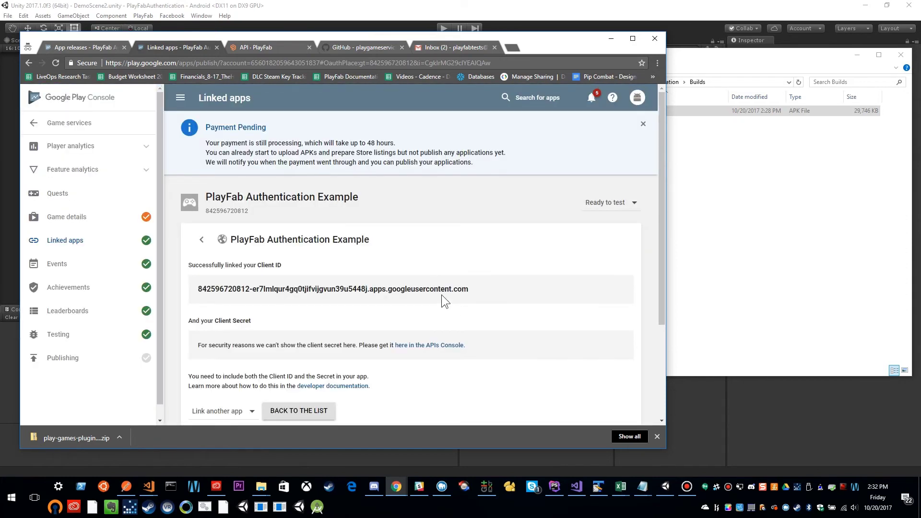
left_click_drag(479, 290, 258, 296)
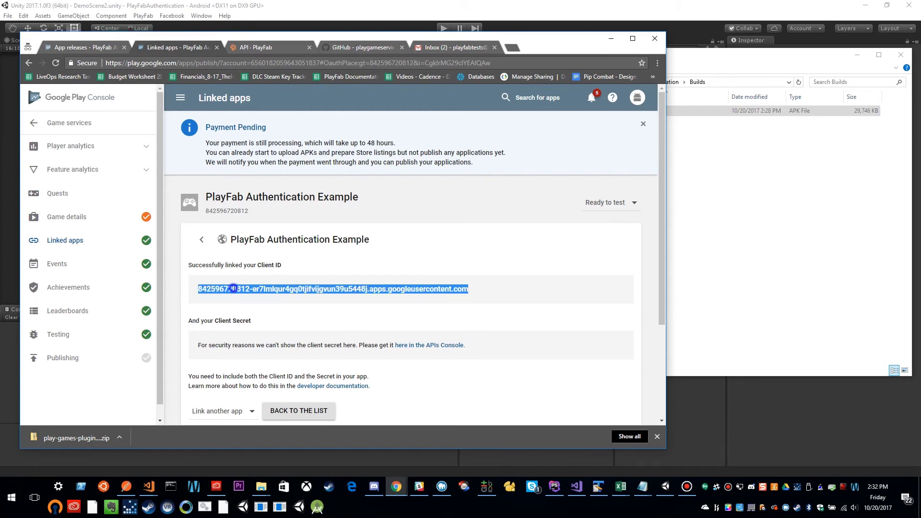
right_click(236, 290)
left_click(264, 298)
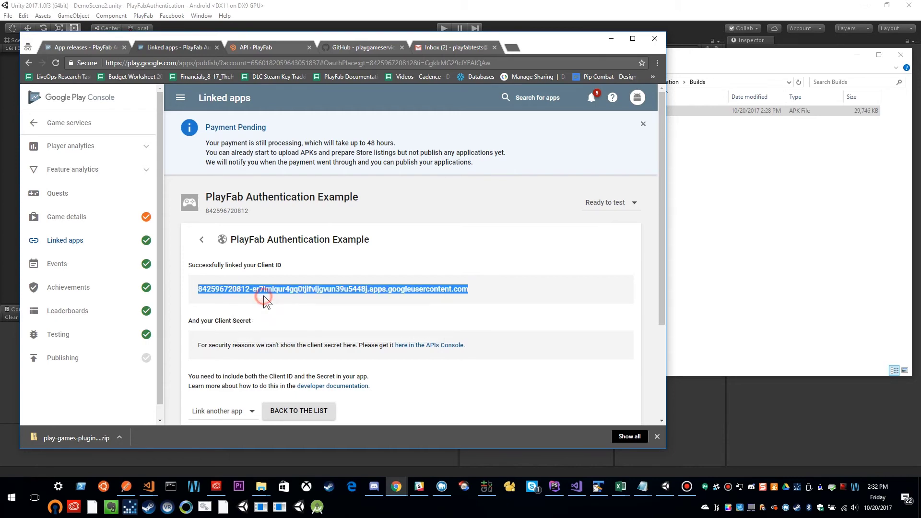
left_click(544, 6)
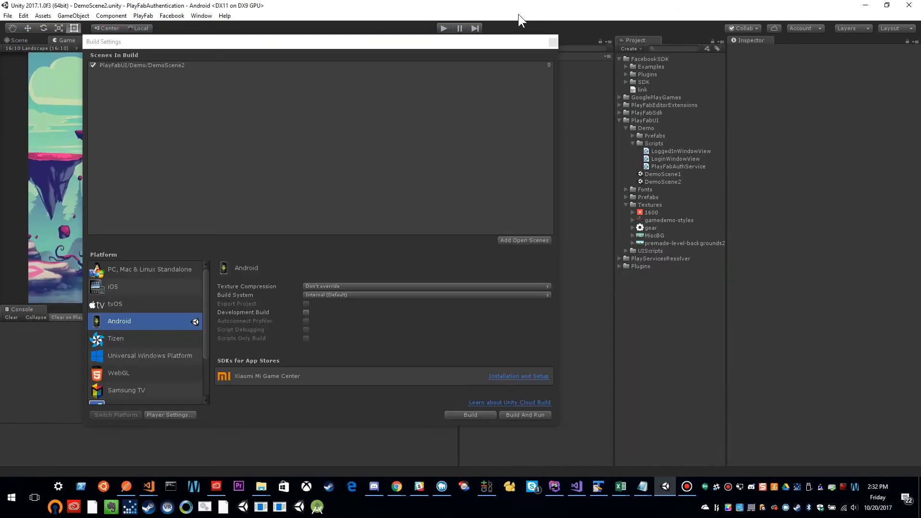
left_click(554, 41)
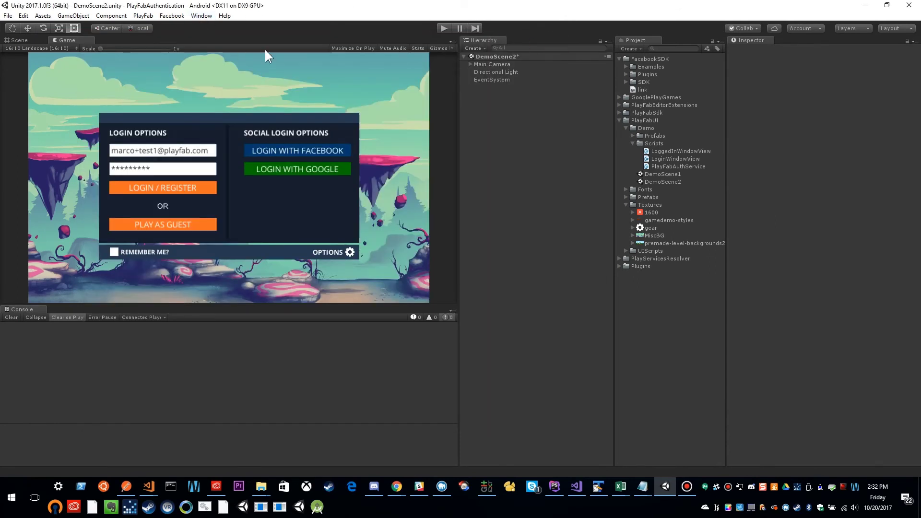
Paste the web Client ID into Google Play Games Android setup and run setup to completion.
left_click(200, 16)
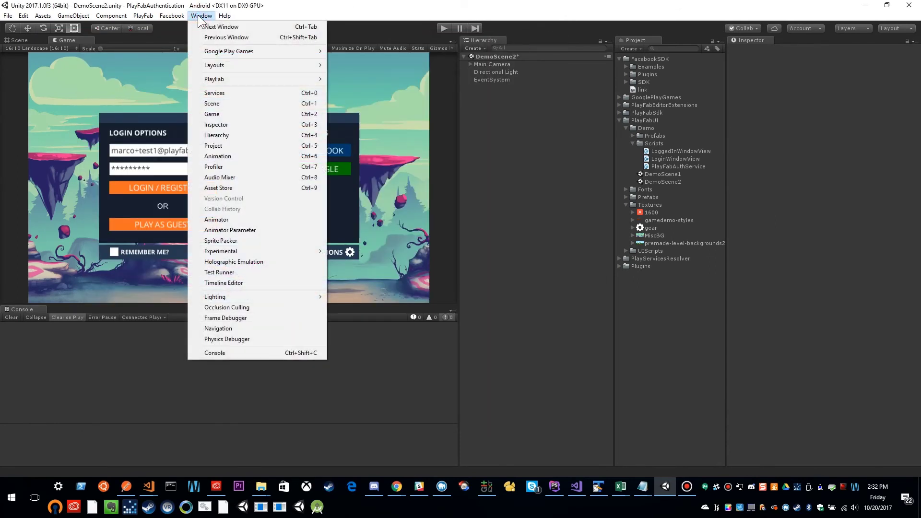
mouse_move(229, 52)
left_click(351, 51)
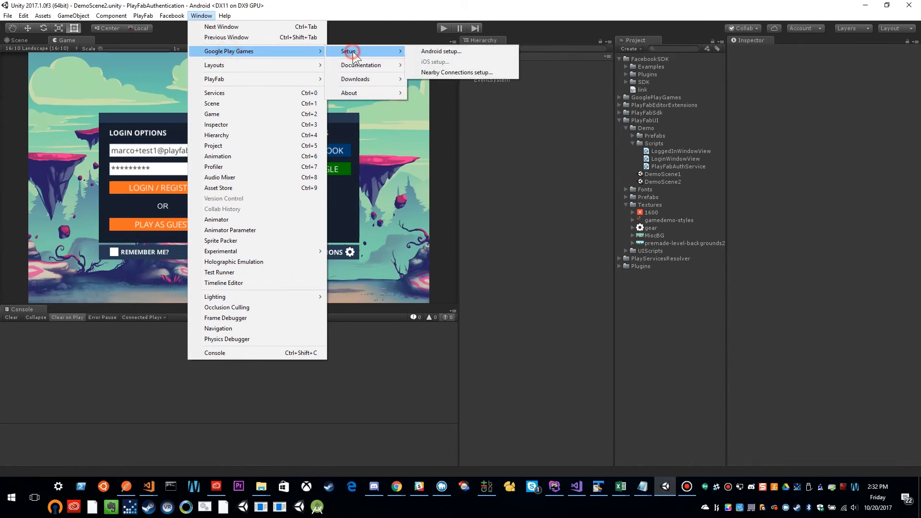
left_click(440, 51)
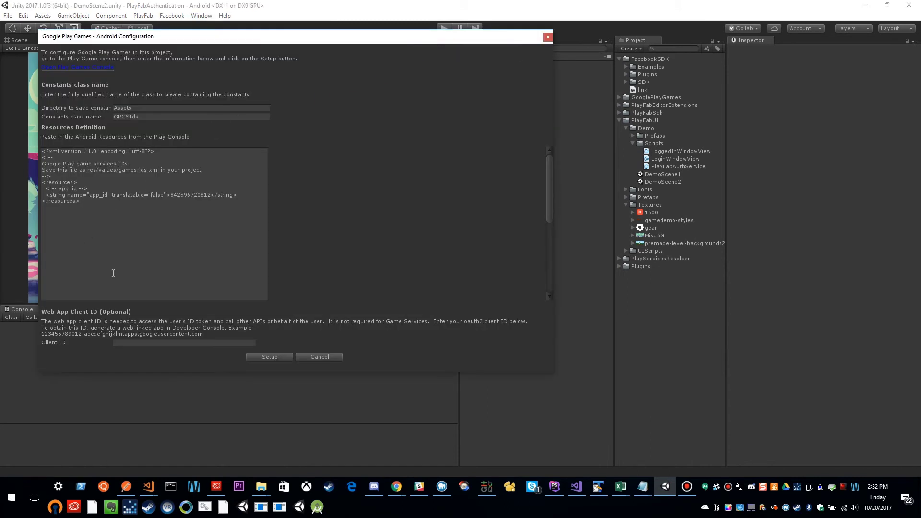
left_click(134, 342)
key("ctrl+v")
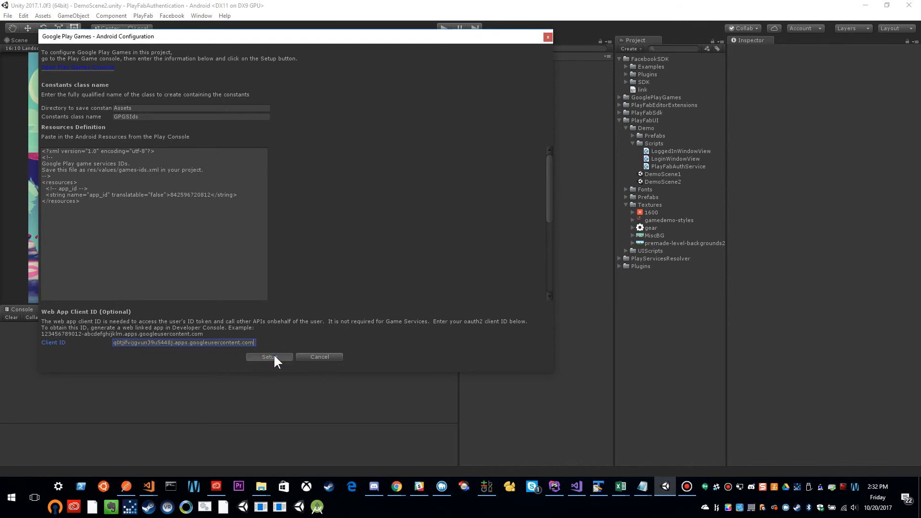
left_click(274, 357)
left_click(522, 265)
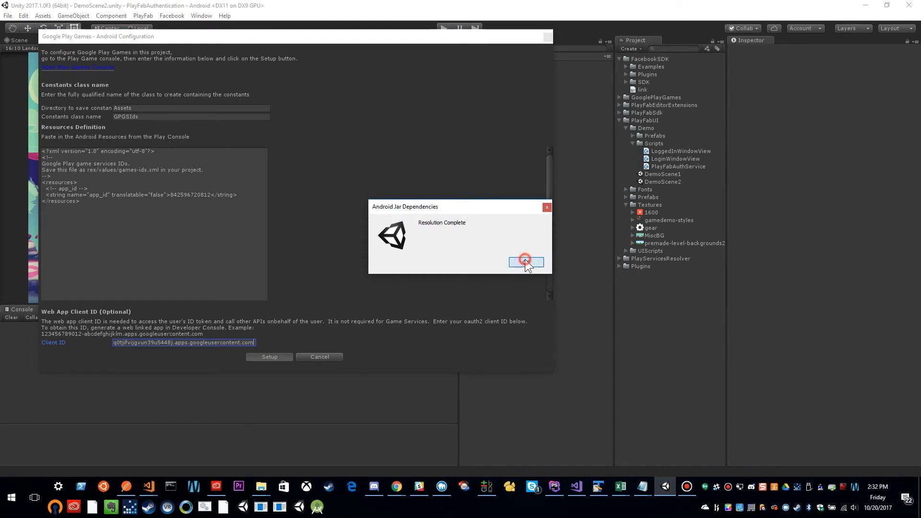
left_click(523, 262)
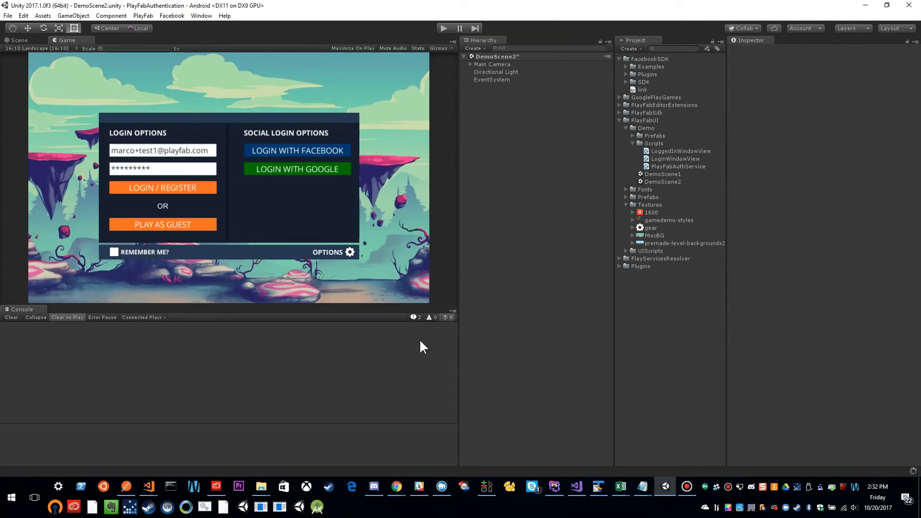
Return to PlayFab in Chrome and open the Add-ons list.
mouse_move(398, 486)
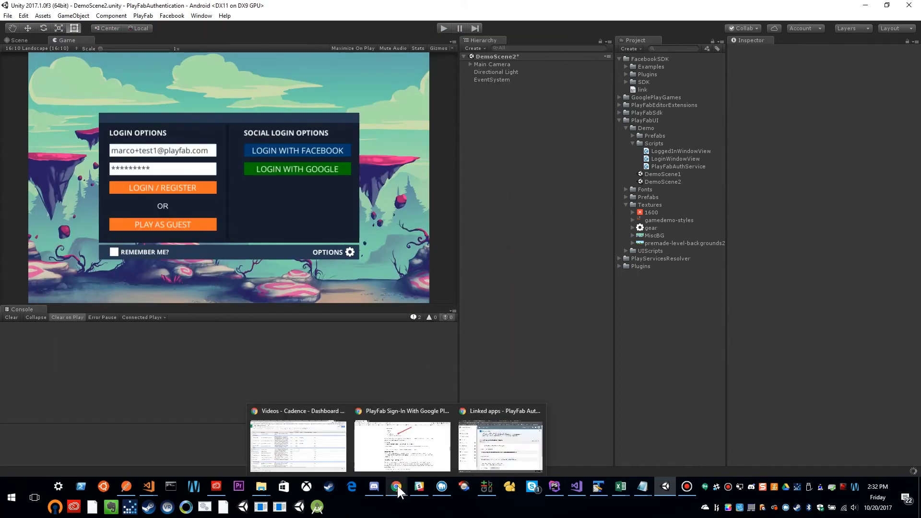
left_click(533, 432)
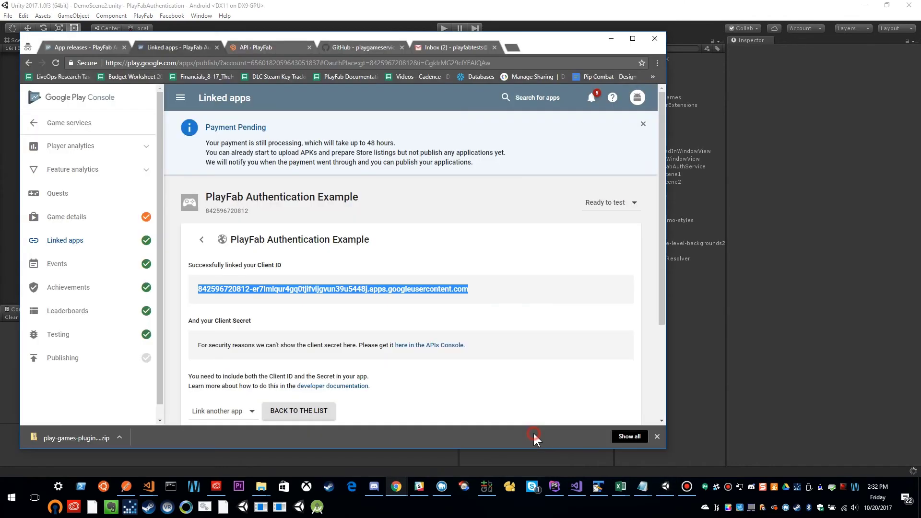
left_click(266, 52)
left_click(295, 191)
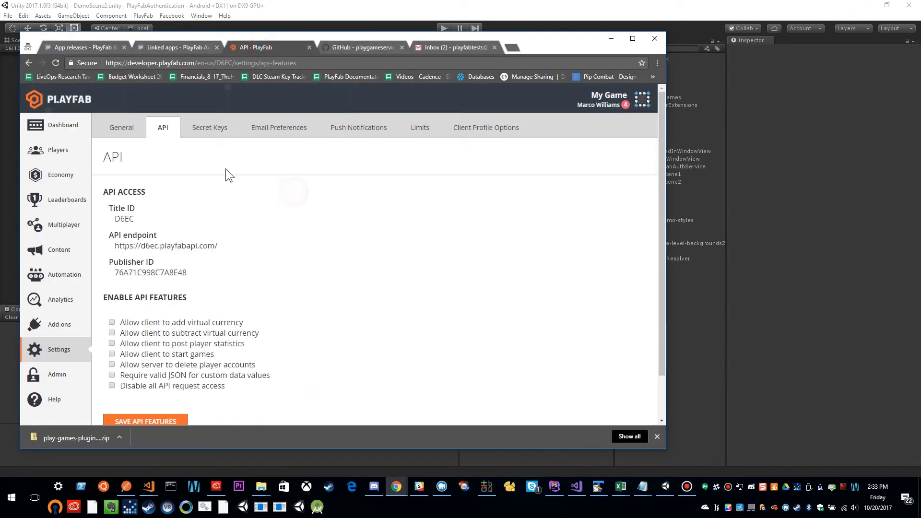
left_click(55, 326)
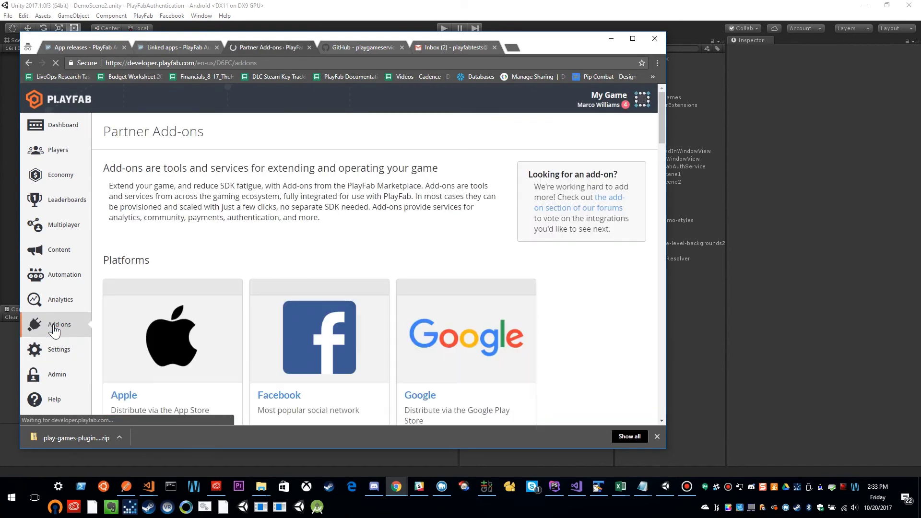
scroll(491, 220, "down", 3)
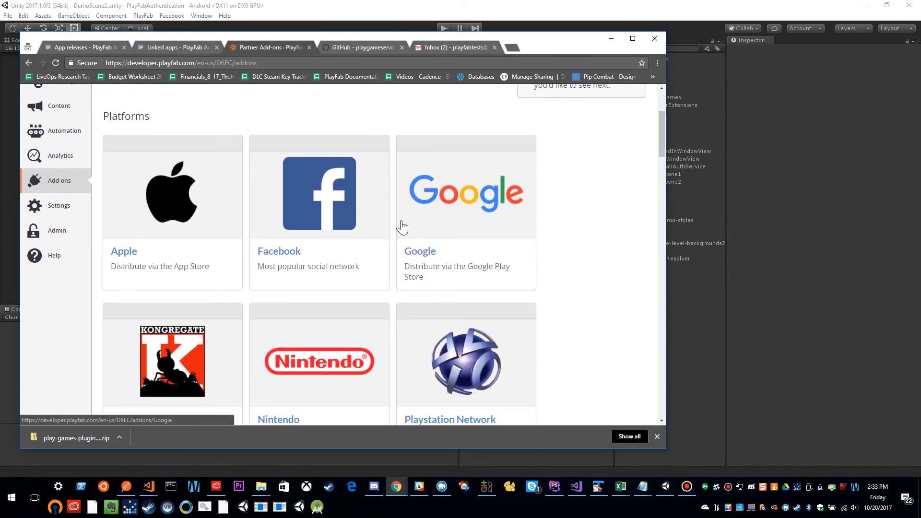
Install the Google add-on to reveal its Package ID, license key and OAuth fields.
left_click(425, 256)
scroll(163, 271, "down", 1)
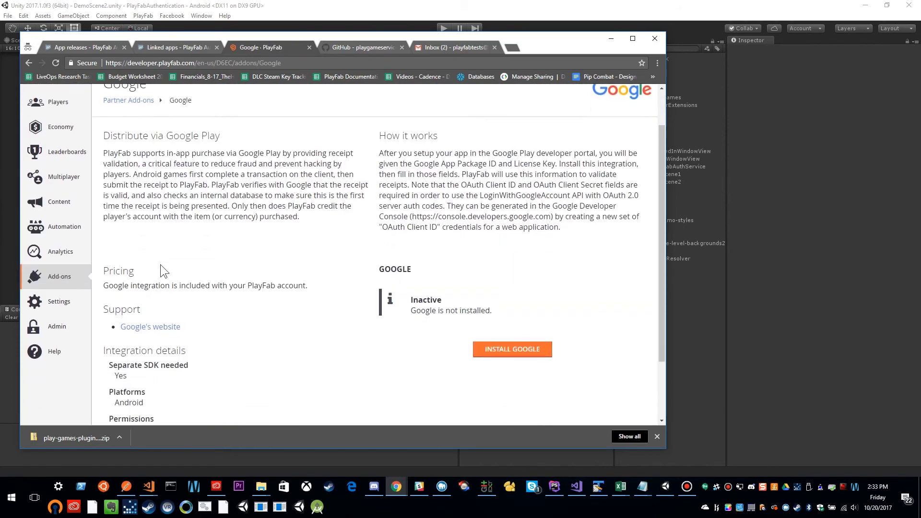
scroll(530, 334, "down", 1)
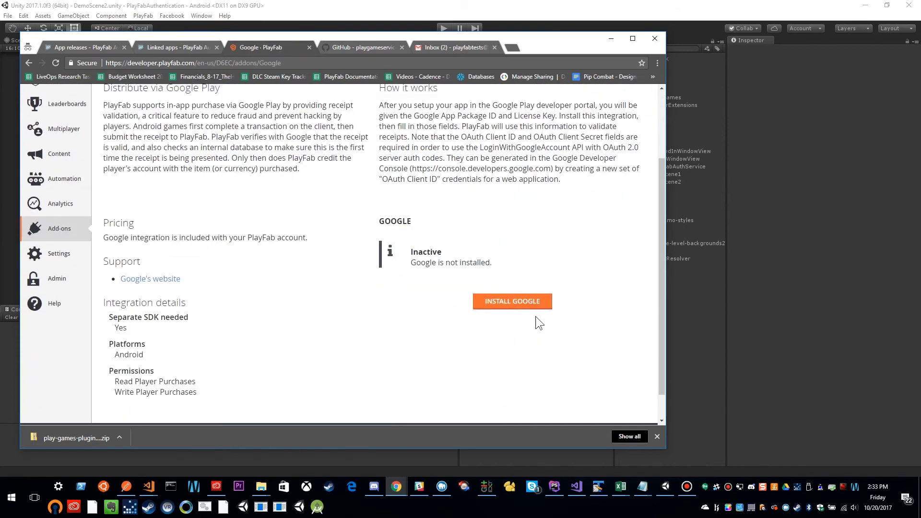
left_click(500, 301)
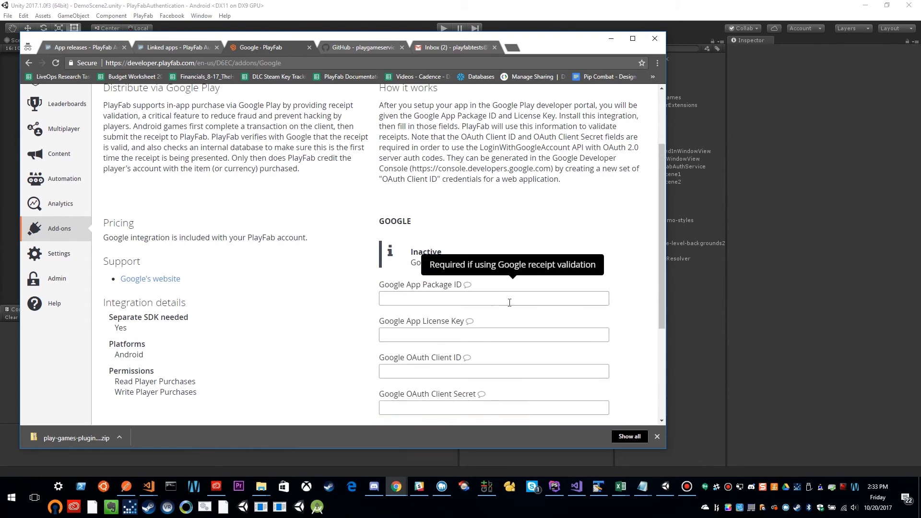
scroll(509, 302, "down", 2)
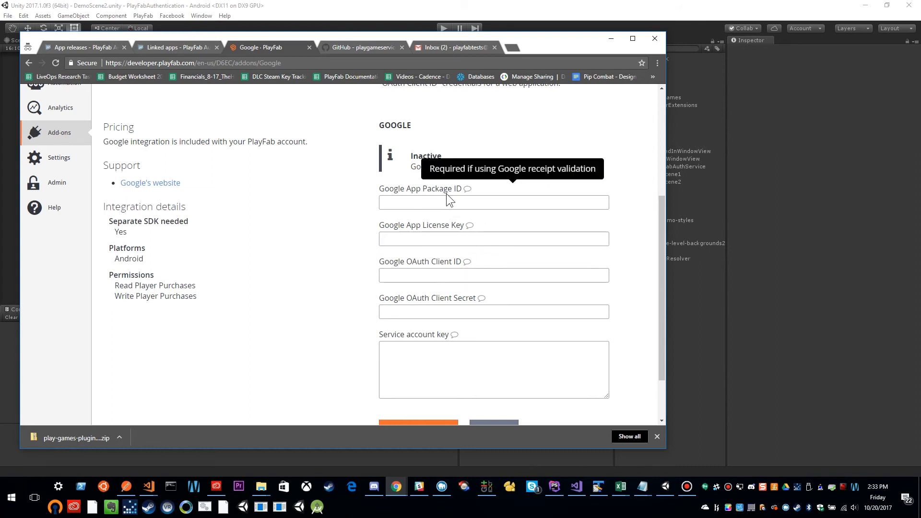
left_click(394, 202)
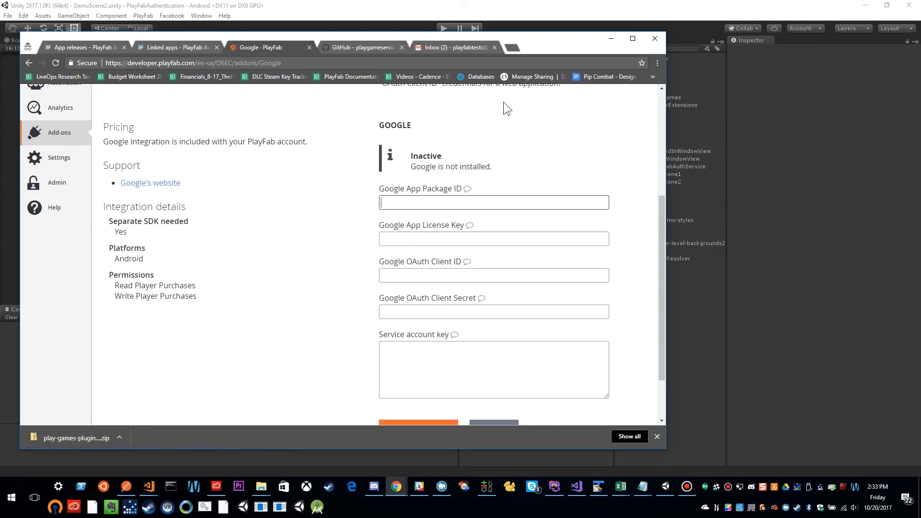
left_click(611, 38)
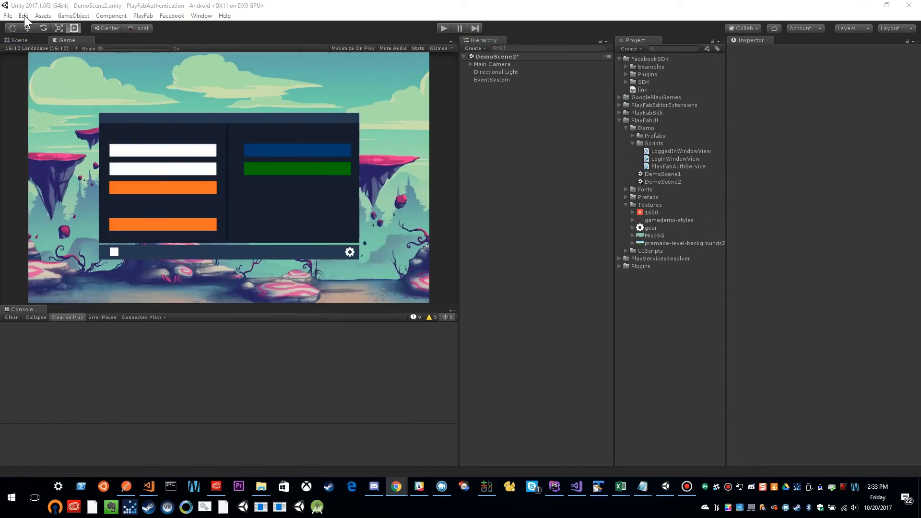
Look up the Android package name com.playfab.authexample in Unity's Player Settings > Other Settings.
left_click(7, 16)
left_click(30, 110)
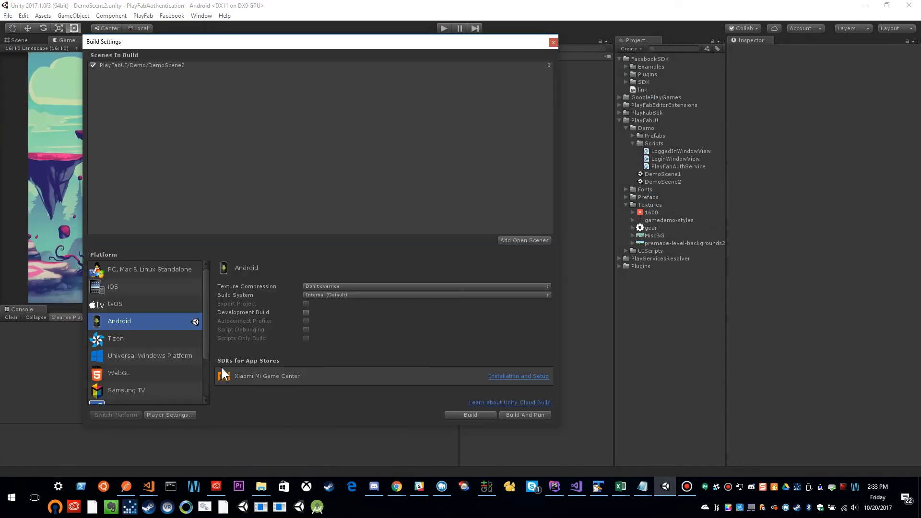
left_click(187, 416)
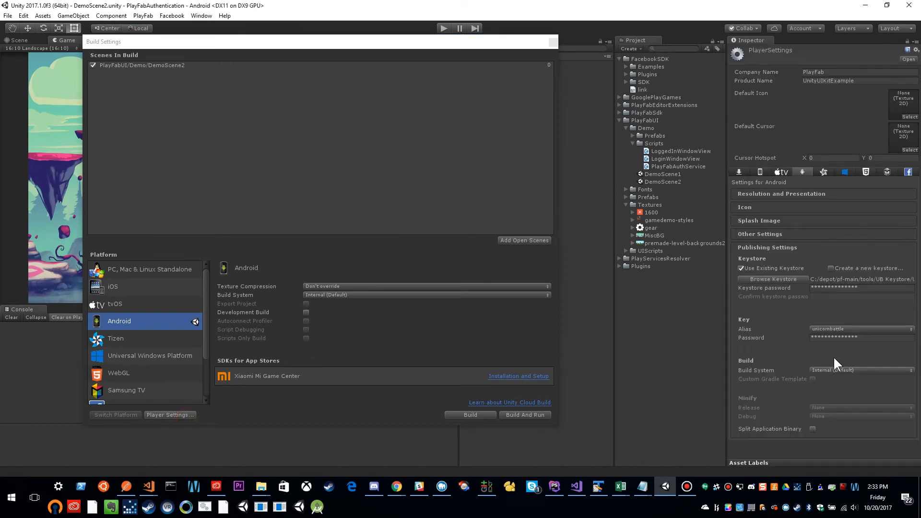
left_click(794, 232)
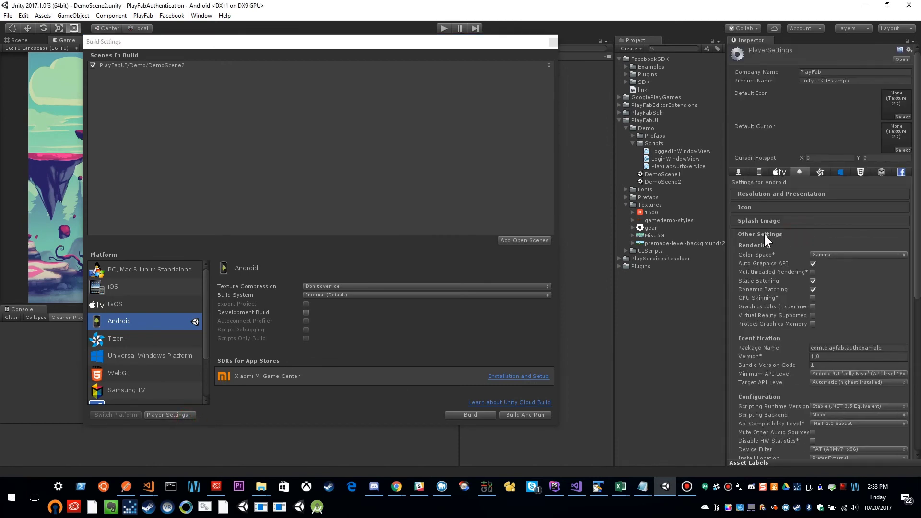
left_click(898, 348)
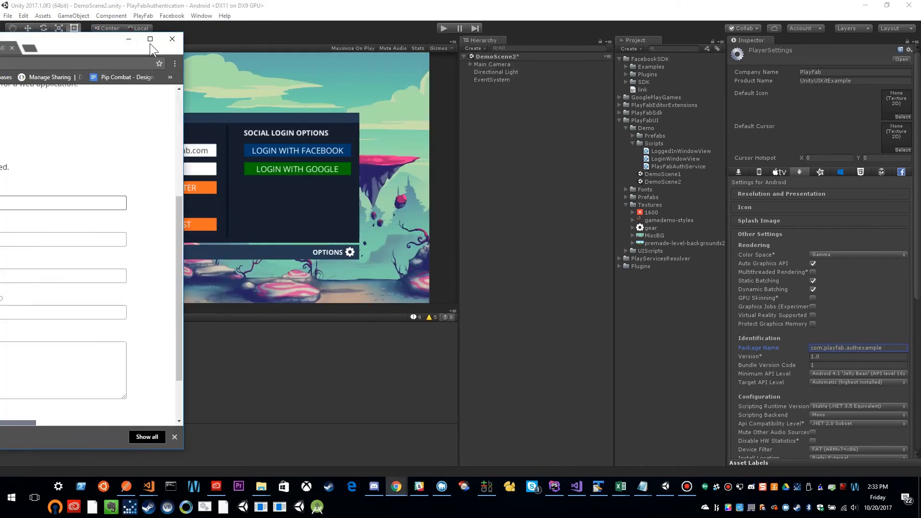
left_click_drag(65, 45, 621, 45)
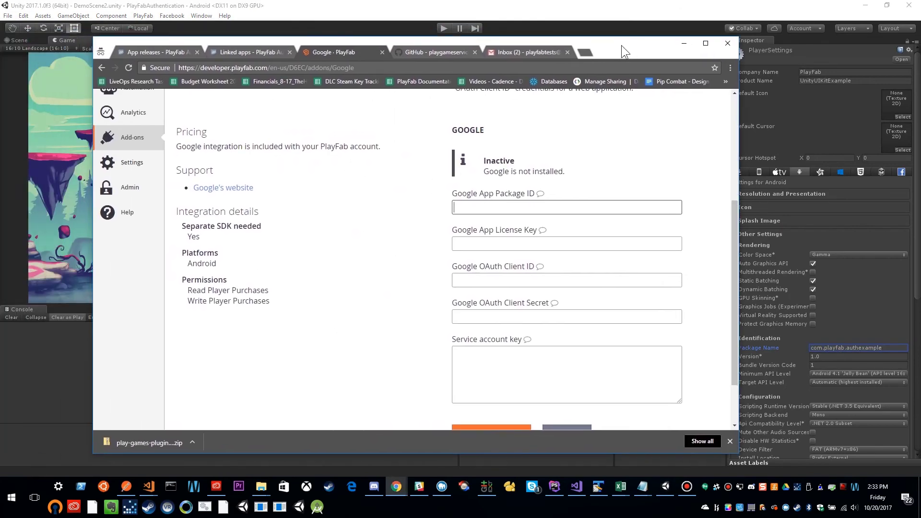
Enter com.playfab.authexample as the Google App Package ID, then view the Play Console linked app details.
left_click(532, 209)
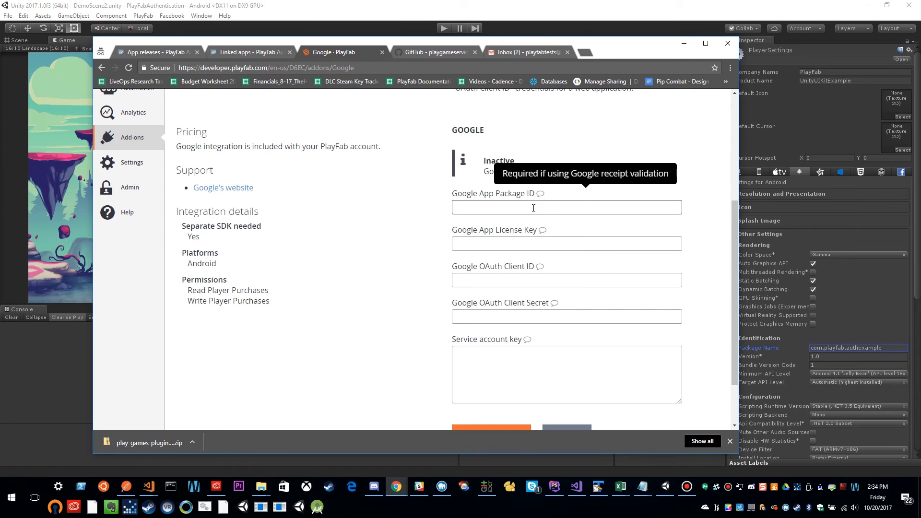
type("com.playfab.authexample")
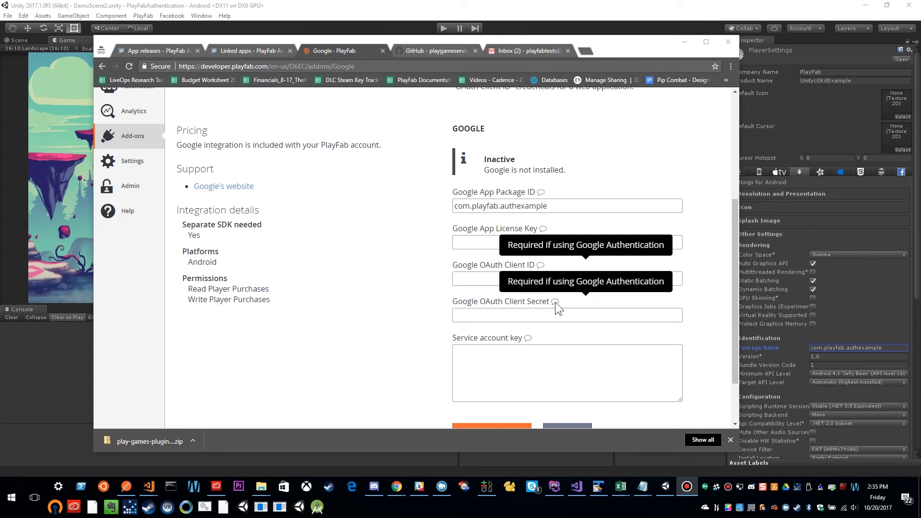
left_click(248, 51)
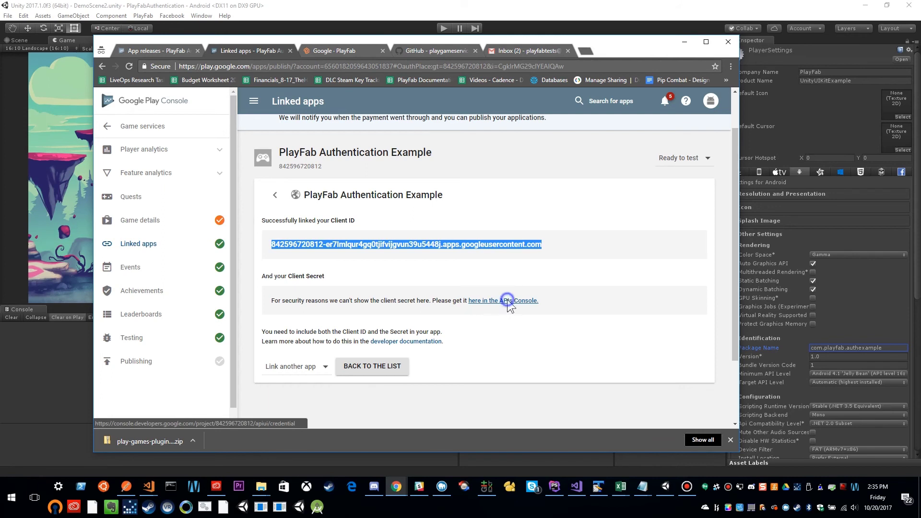
right_click(535, 303)
Open the APIs Console credentials in a new tab and accept the updated Terms of Service.
left_click(557, 307)
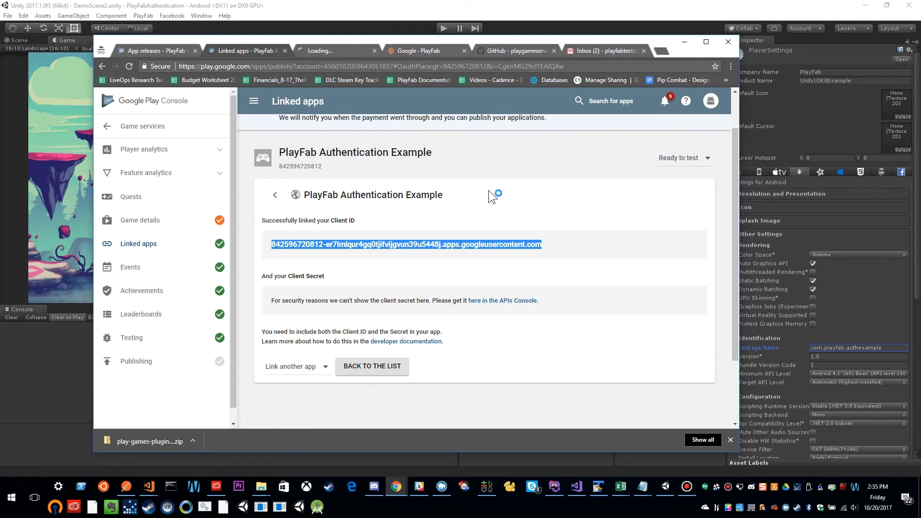
left_click(323, 51)
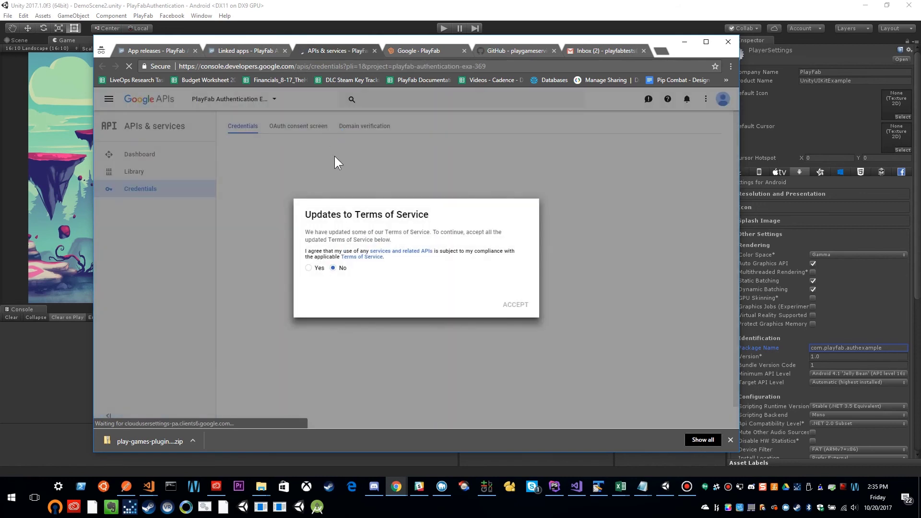
left_click(317, 268)
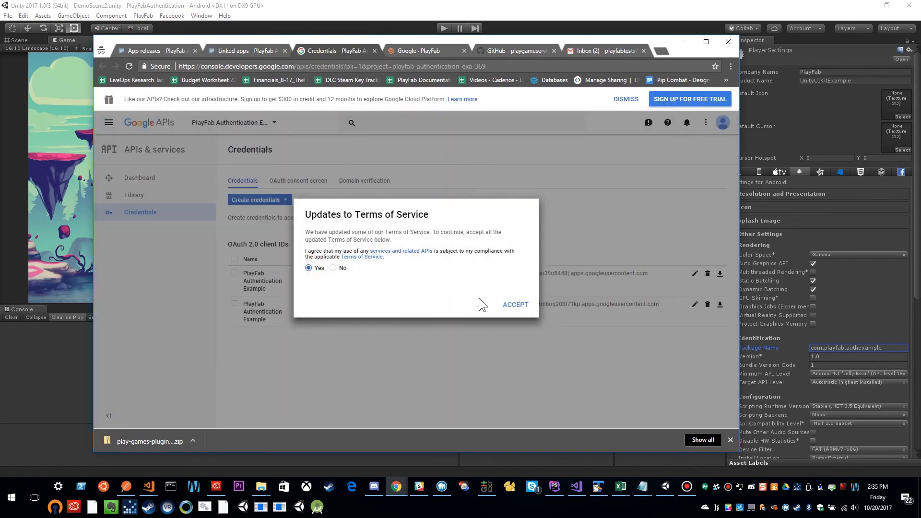
left_click(515, 305)
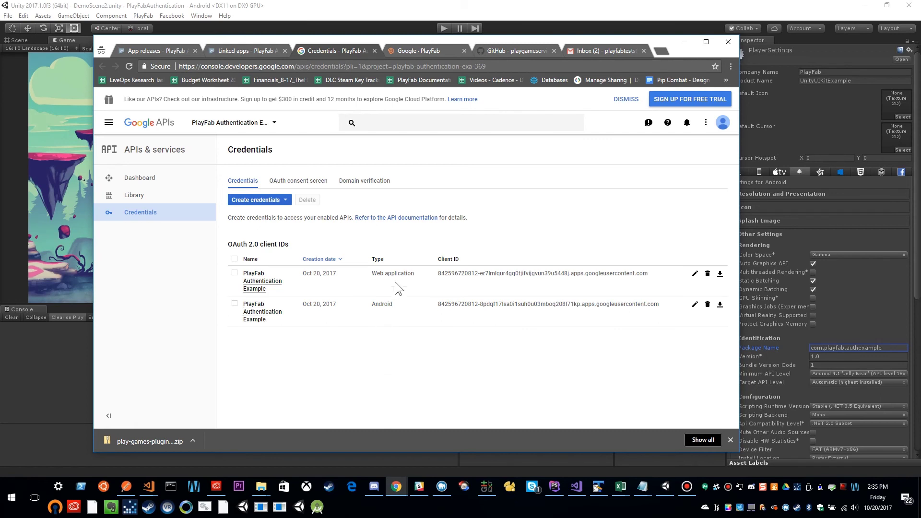
Copy the Web application OAuth client's Client ID and bring back PlayFab's Google form.
left_click(252, 281)
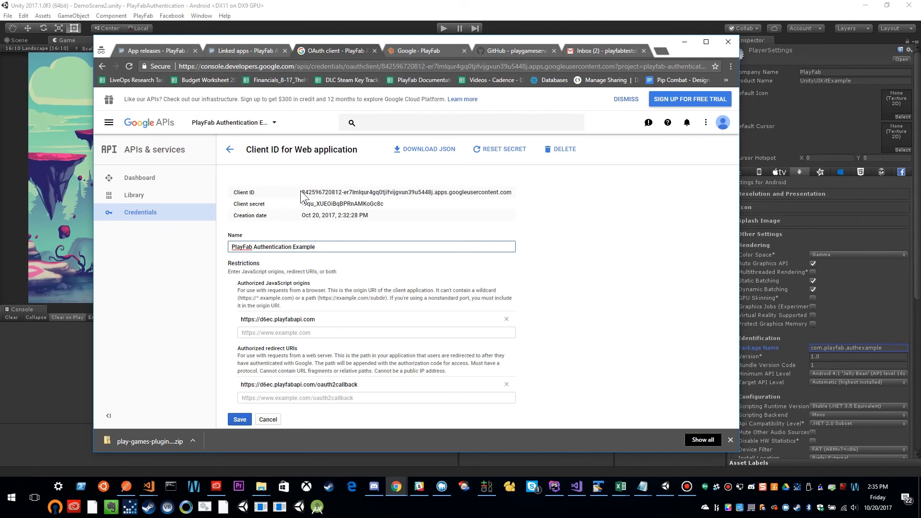
left_click_drag(302, 193, 513, 191)
key("ctrl+c")
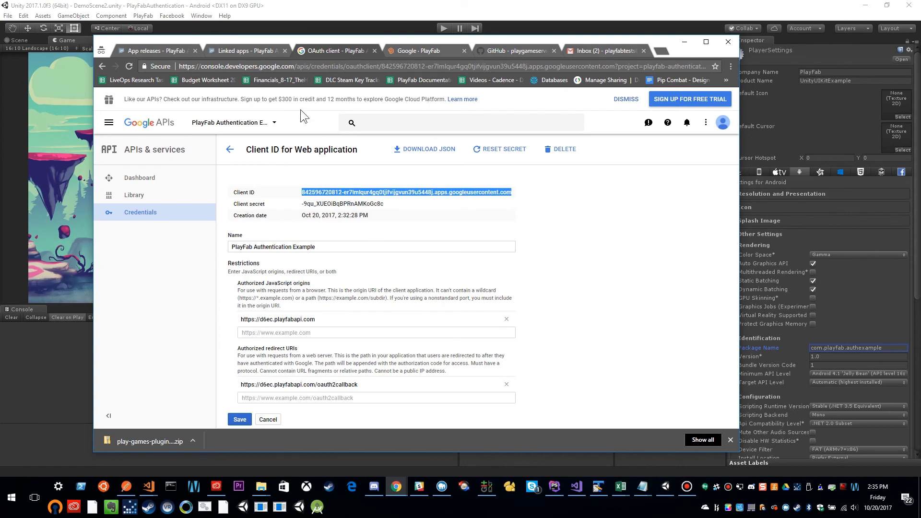
left_click(401, 50)
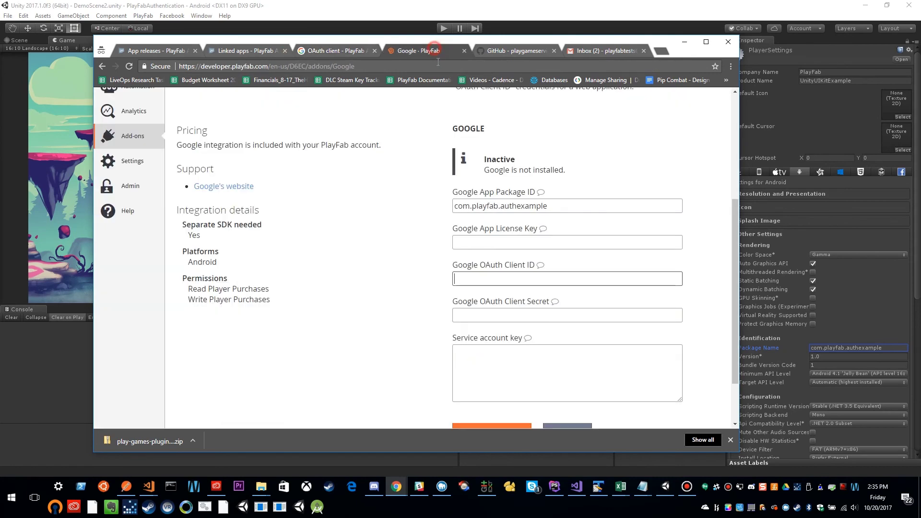
left_click(516, 279)
Paste the copied Client ID into the Google OAuth Client ID field.
key("ctrl+v")
left_click(249, 48)
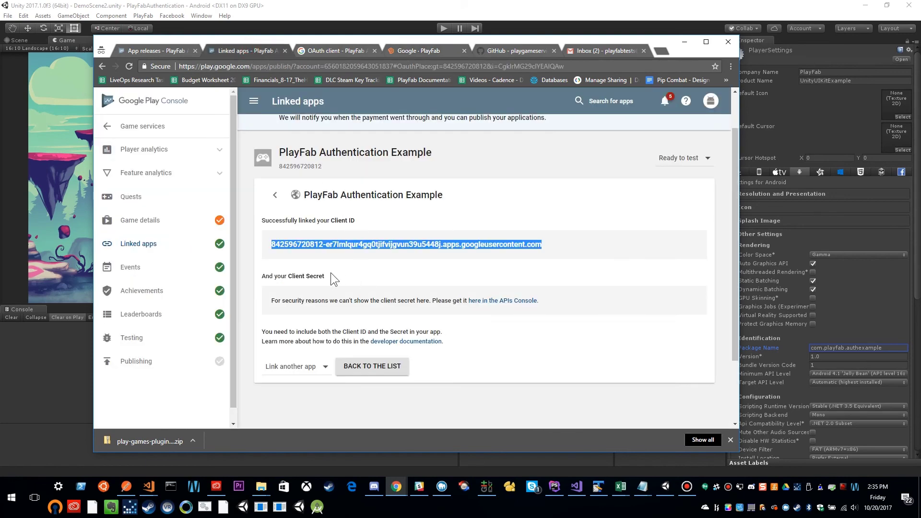
left_click(322, 50)
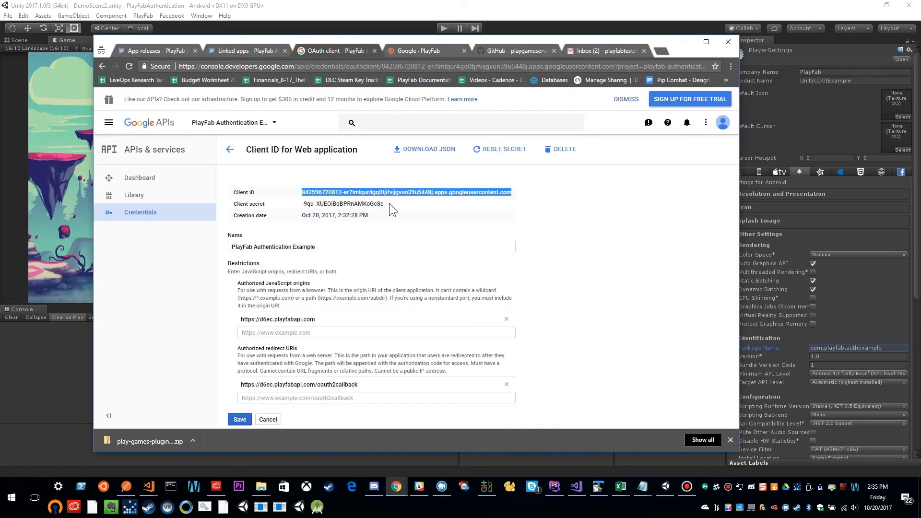
Copy the Client secret from the APIs Console and paste it into Google OAuth Client Secret.
left_click_drag(390, 203, 302, 200)
key("ctrl+c")
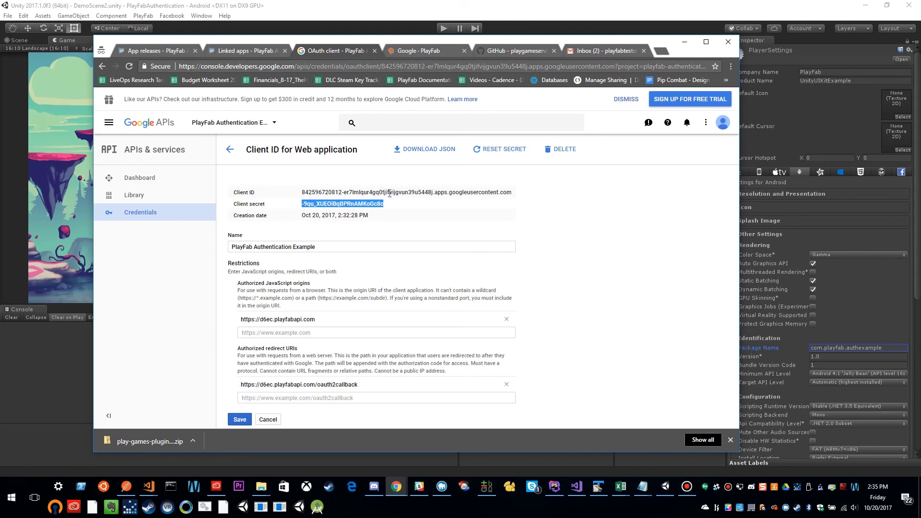
left_click(416, 50)
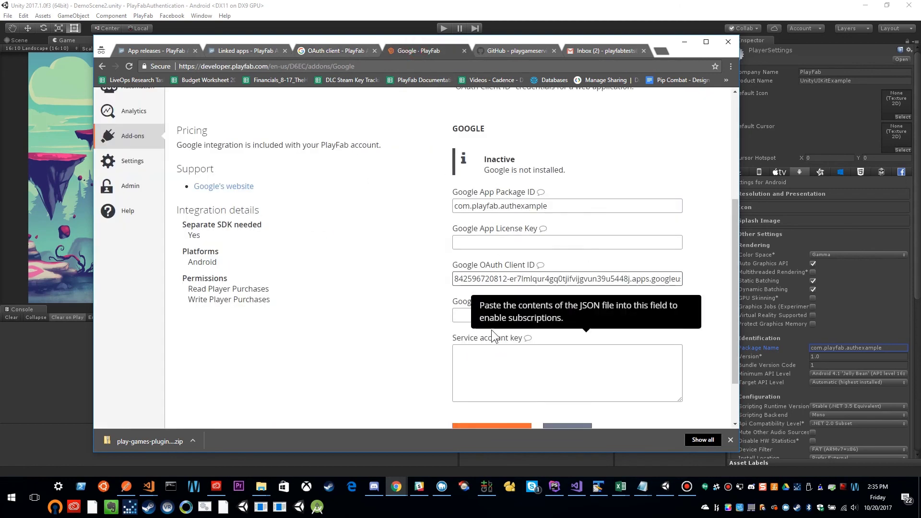
left_click(490, 318)
key("ctrl+v")
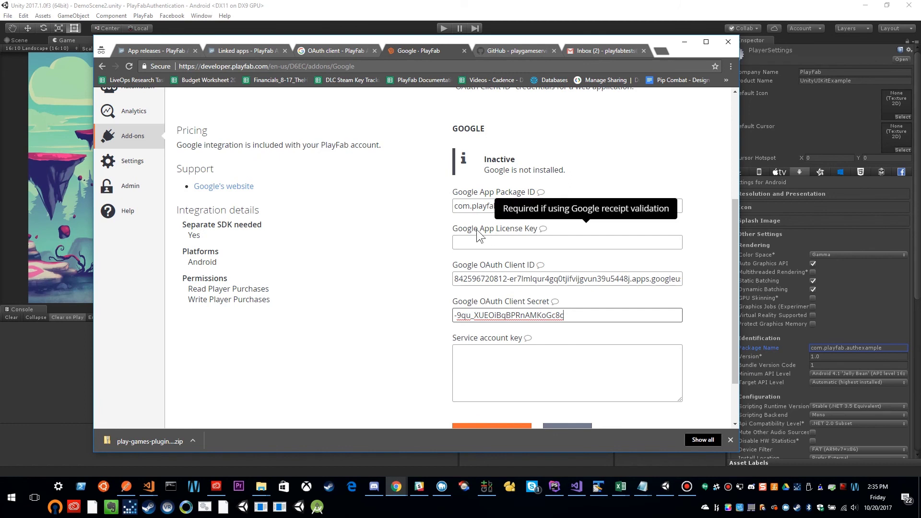
left_click(165, 50)
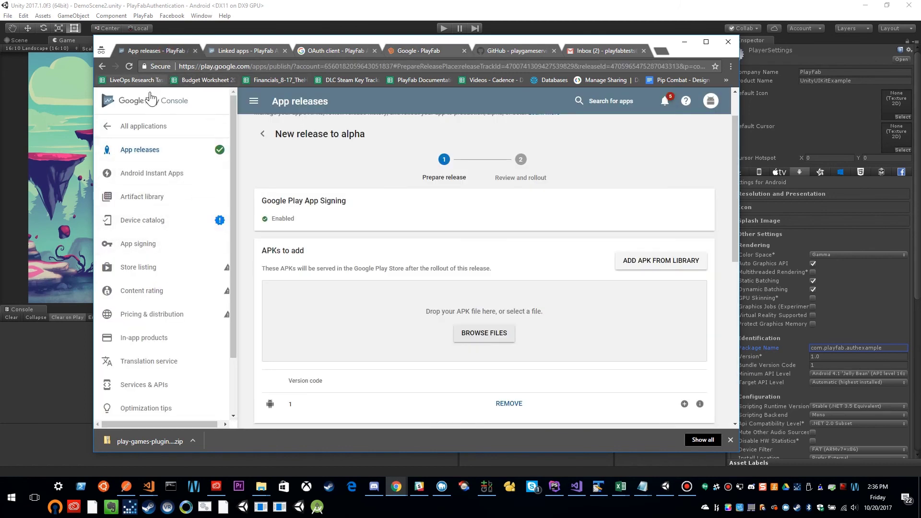
Copy the Base64 licensing public key shown on the app's Services & APIs page.
scroll(153, 288, "down", 1)
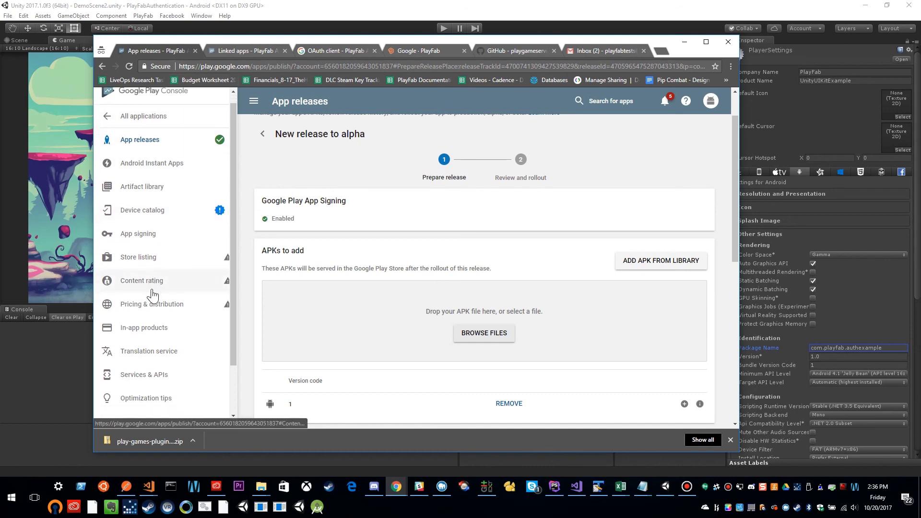
scroll(144, 307, "down", 2)
left_click(132, 317)
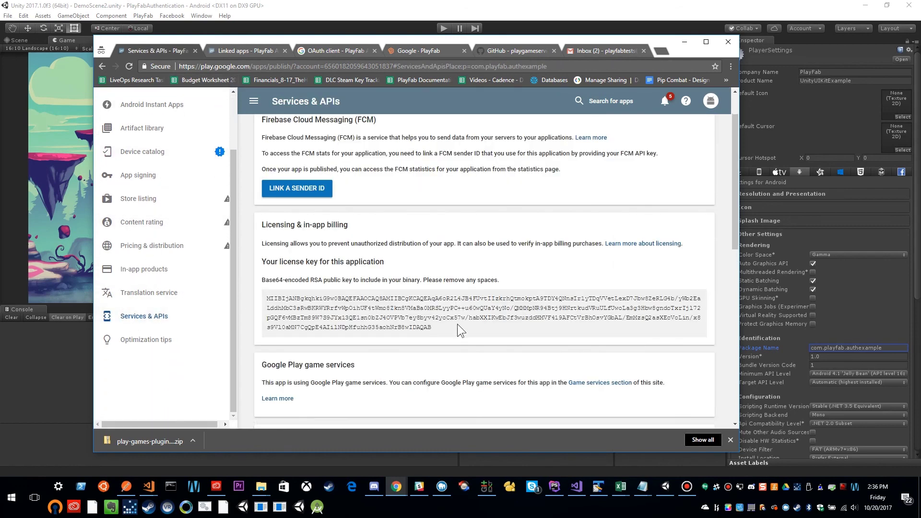
left_click_drag(457, 325, 264, 303)
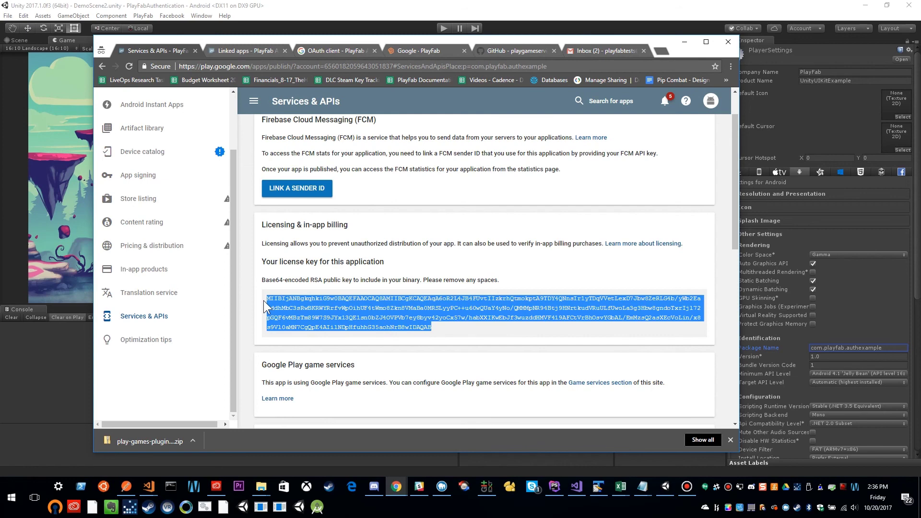
right_click(298, 293)
left_click(317, 300)
left_click(396, 53)
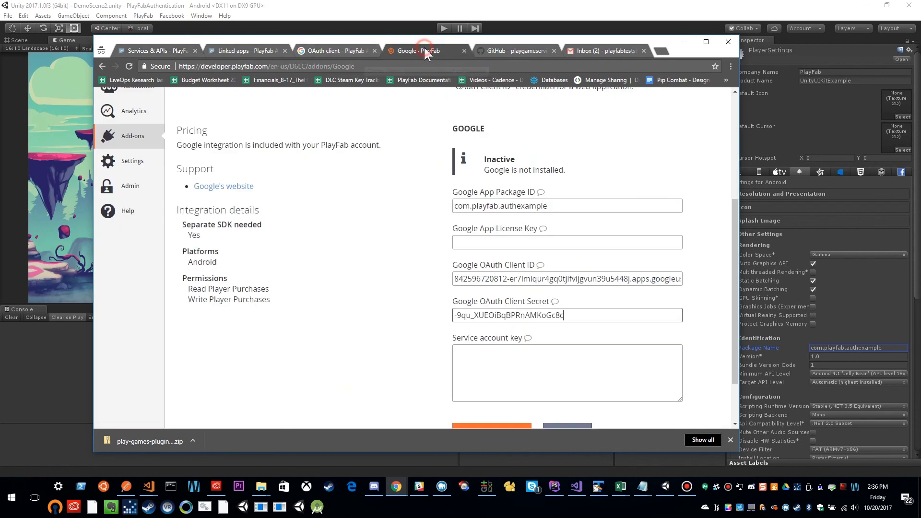
Paste the licensing key into Google App License Key and install the Google add-on.
left_click(515, 243)
key("ctrl+v")
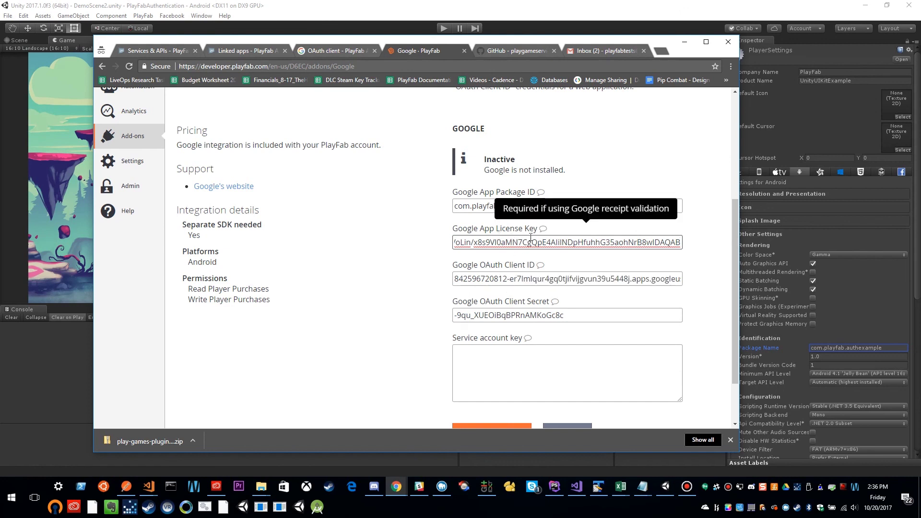
scroll(538, 416, "down", 2)
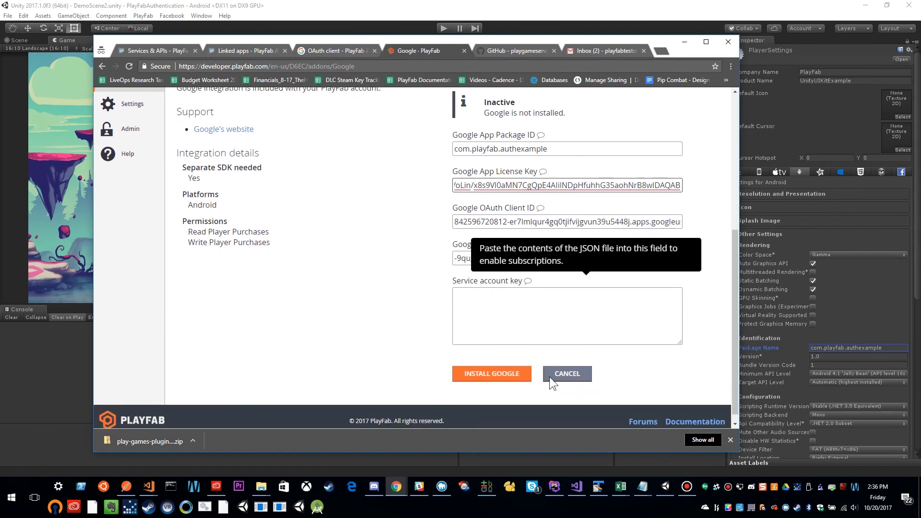
left_click(493, 365)
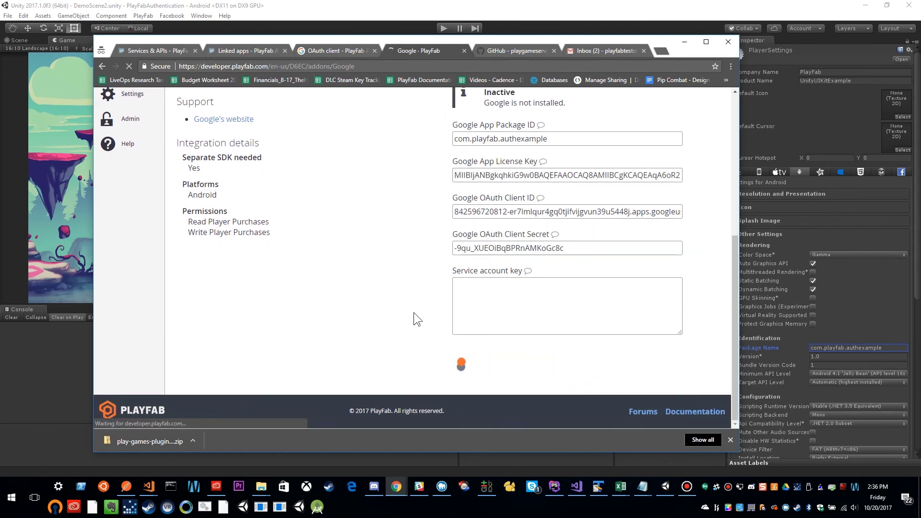
scroll(414, 275, "down", 4)
scroll(414, 275, "up", 2)
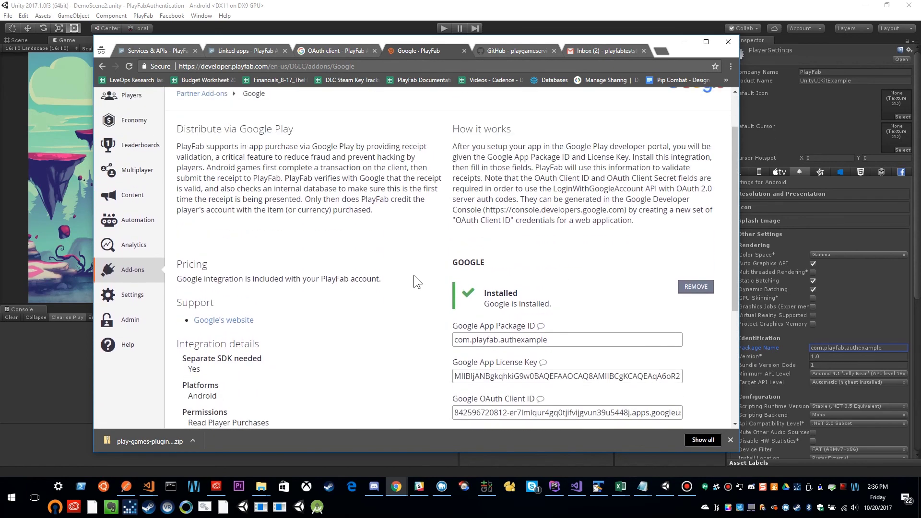
scroll(527, 269, "down", 1)
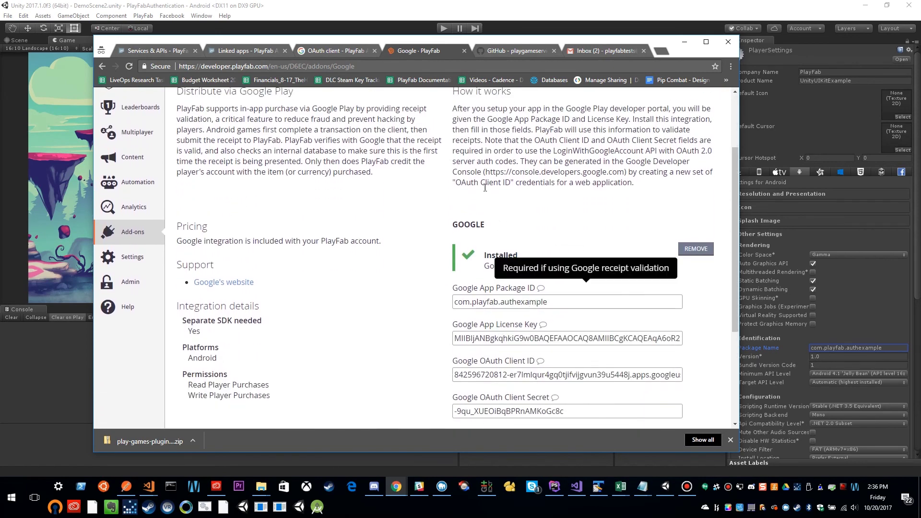
Minimize Chrome to reveal the Unity editor with the PlayFab login demo scene.
left_click(685, 43)
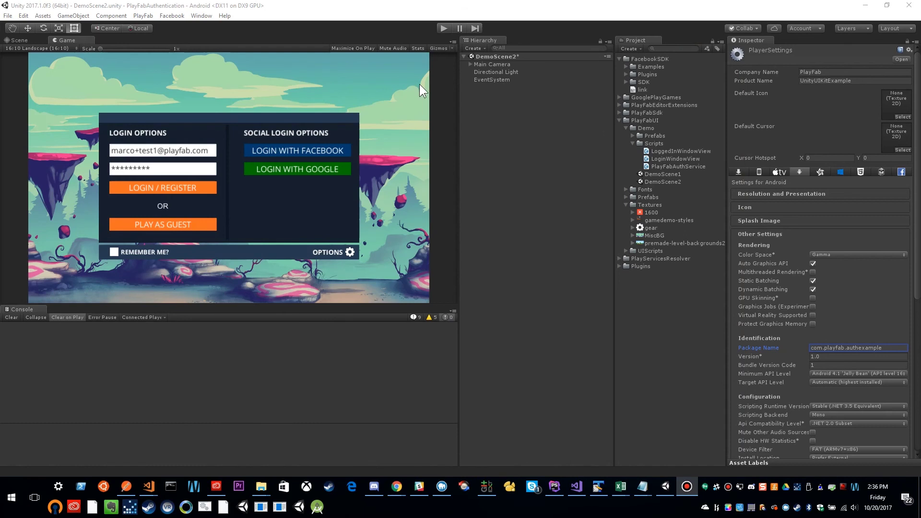